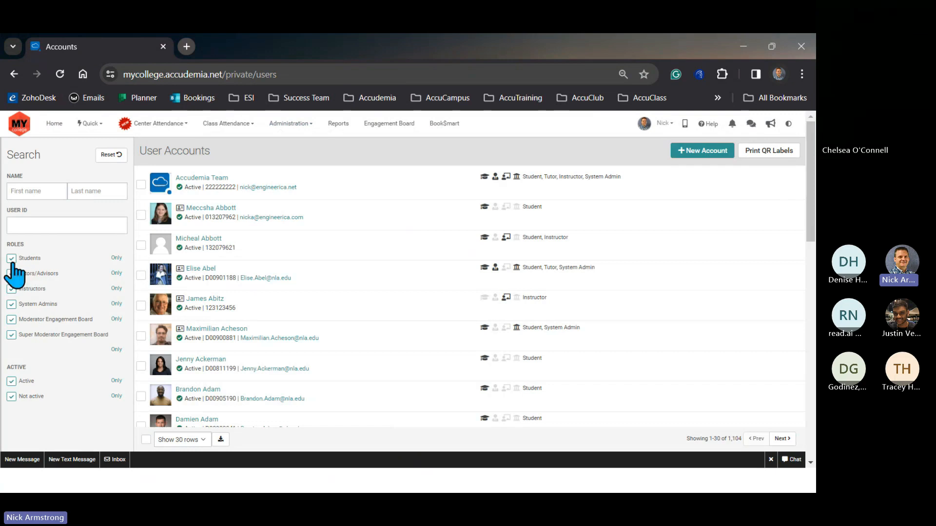
# Filter the user accounts to students, then add the Tutors/Advisors and Instructors roles to the filter
pyautogui.click(116, 258)
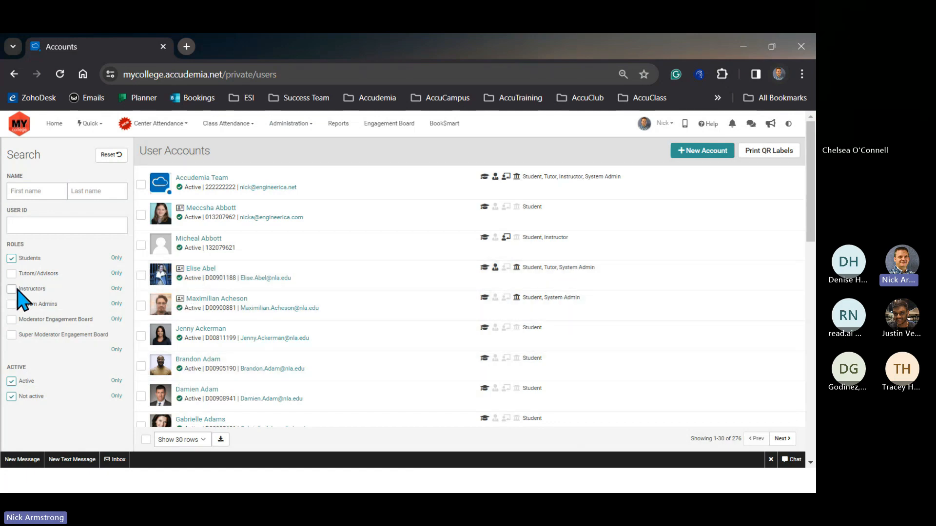
pyautogui.click(11, 274)
pyautogui.click(11, 289)
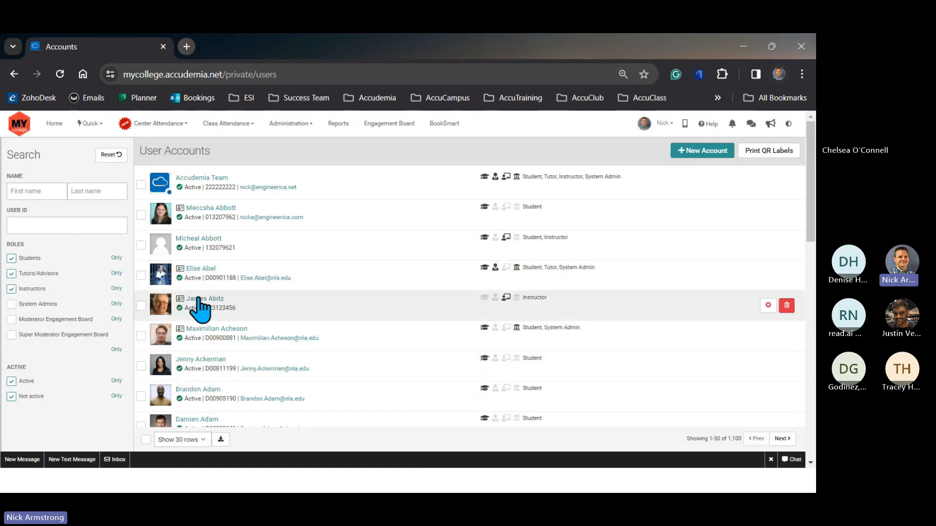
# Open the second listed user's account and examine the roles in its security settings
pyautogui.click(207, 208)
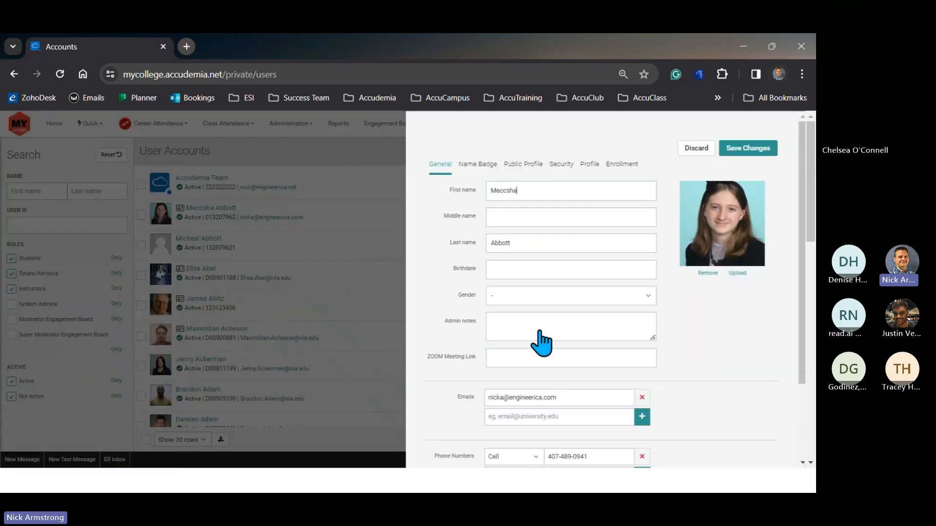
pyautogui.click(558, 165)
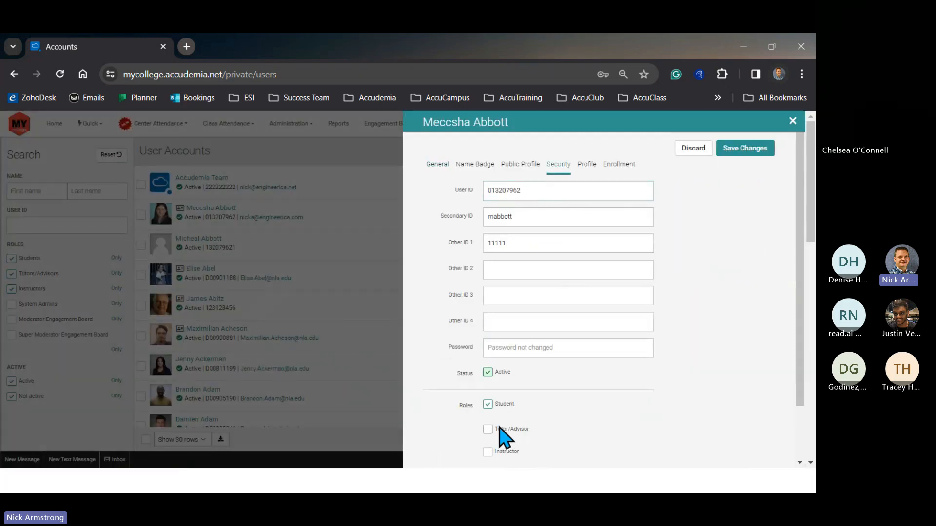
pyautogui.moveTo(453, 407); pyautogui.dragTo(469, 411)
pyautogui.scroll(-2, 475, 429)
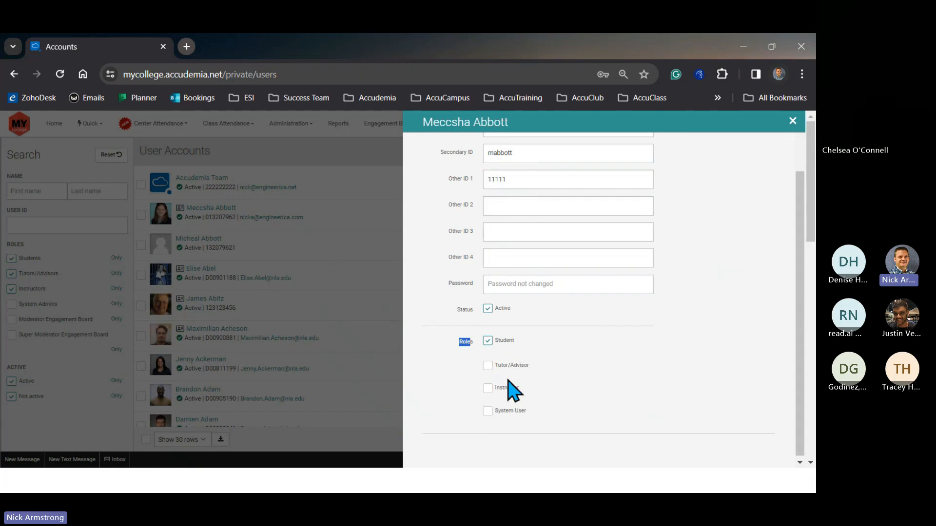
pyautogui.scroll(3, 512, 399)
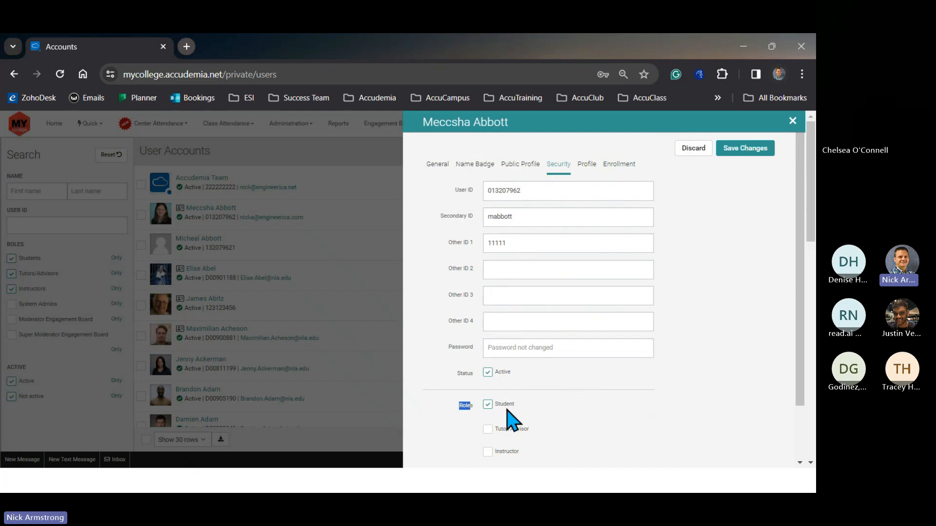
# Try adding the Tutor/Advisor and Instructor roles to the account, and close it without saving
pyautogui.click(488, 430)
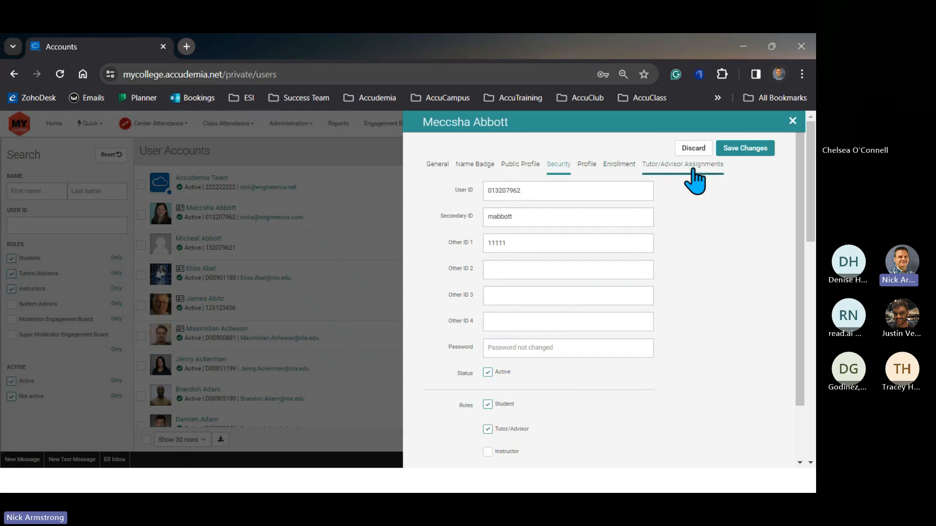
pyautogui.click(488, 451)
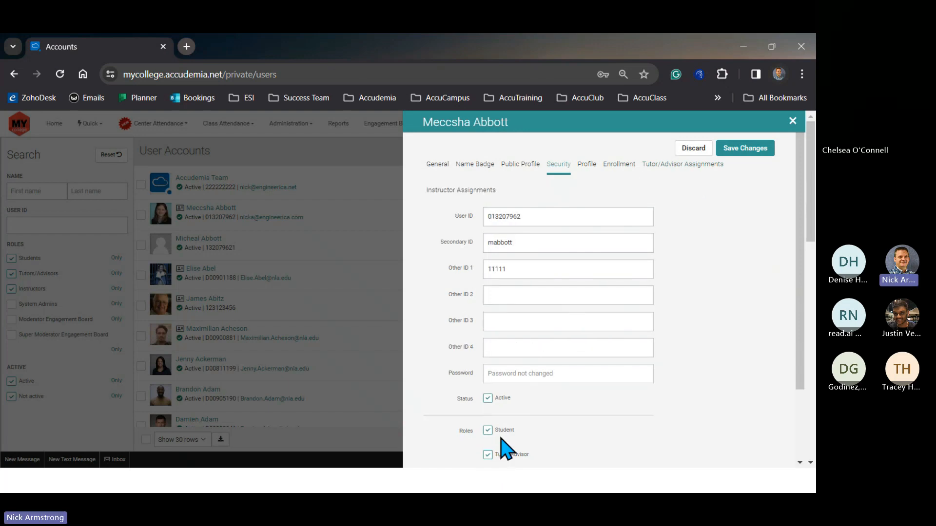
pyautogui.scroll(-3, 541, 286)
pyautogui.scroll(2, 659, 282)
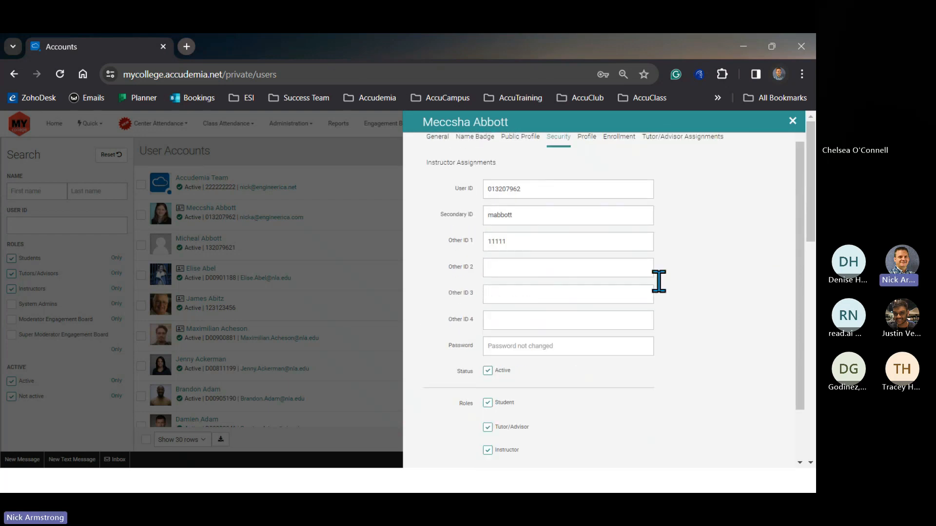
pyautogui.scroll(1, 699, 203)
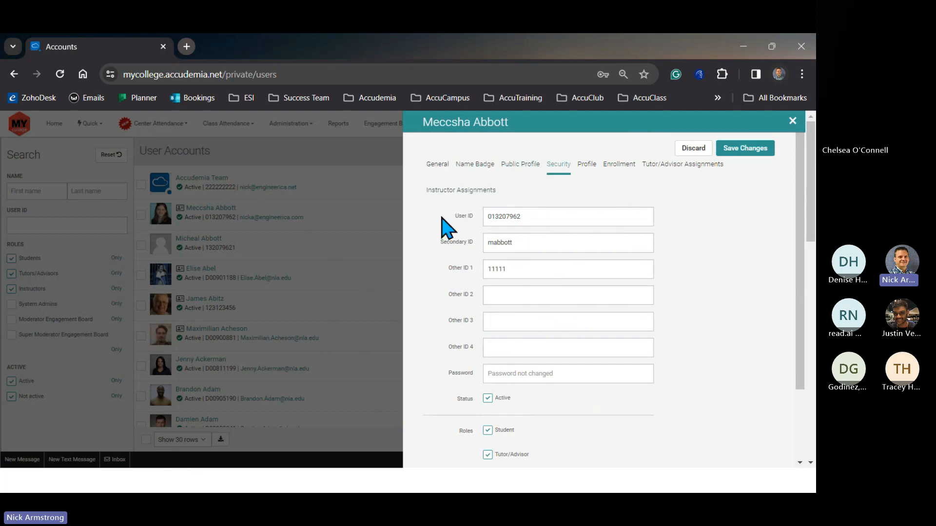
pyautogui.scroll(-2, 471, 392)
pyautogui.scroll(-1, 475, 402)
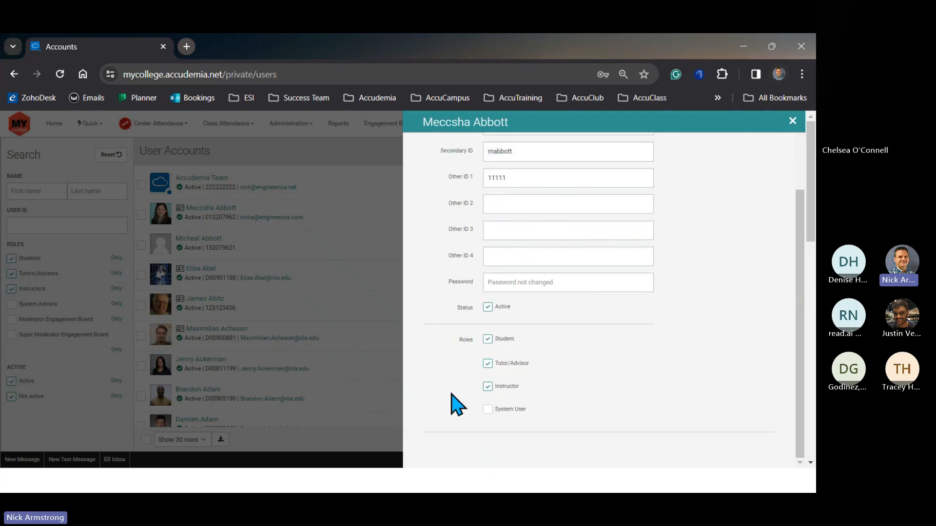
pyautogui.scroll(3, 560, 302)
pyautogui.click(792, 121)
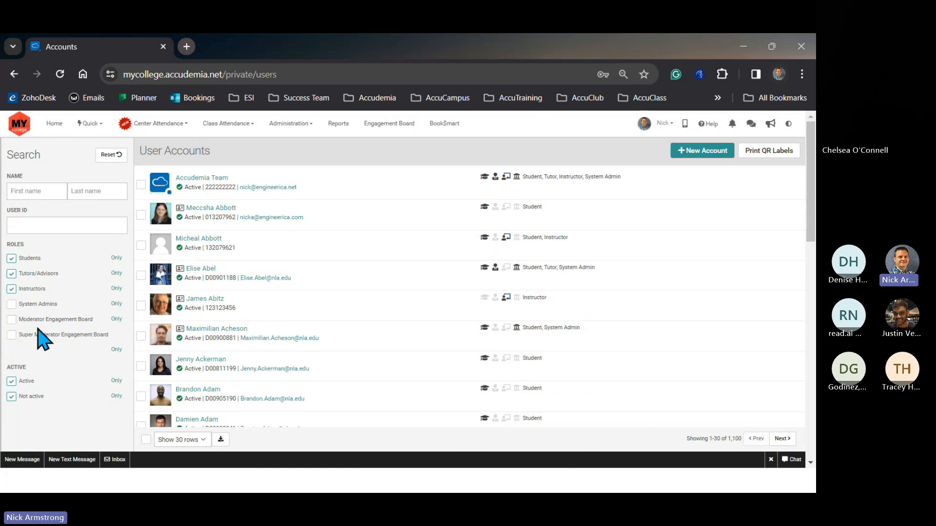
# Filter the user accounts to only the Moderator and Super Moderator Engagement Board roles
pyautogui.click(11, 335)
pyautogui.click(11, 288)
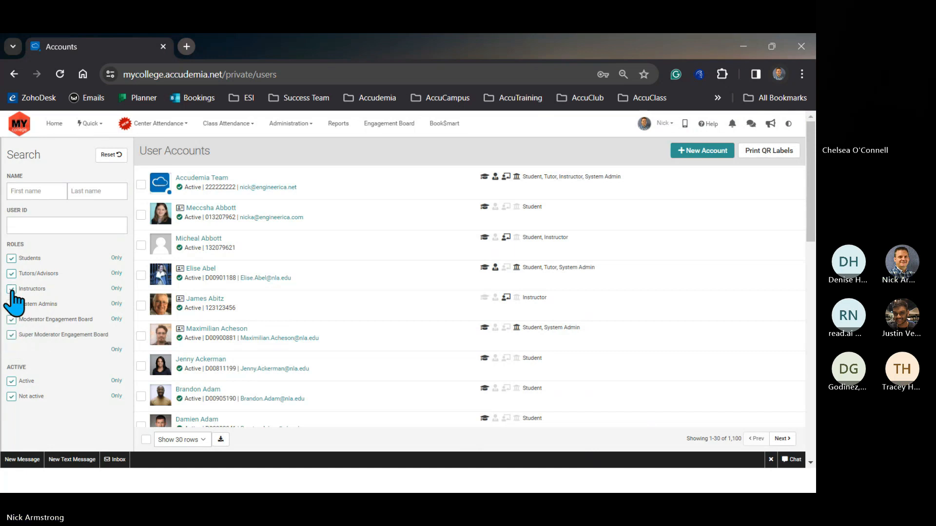
pyautogui.click(11, 258)
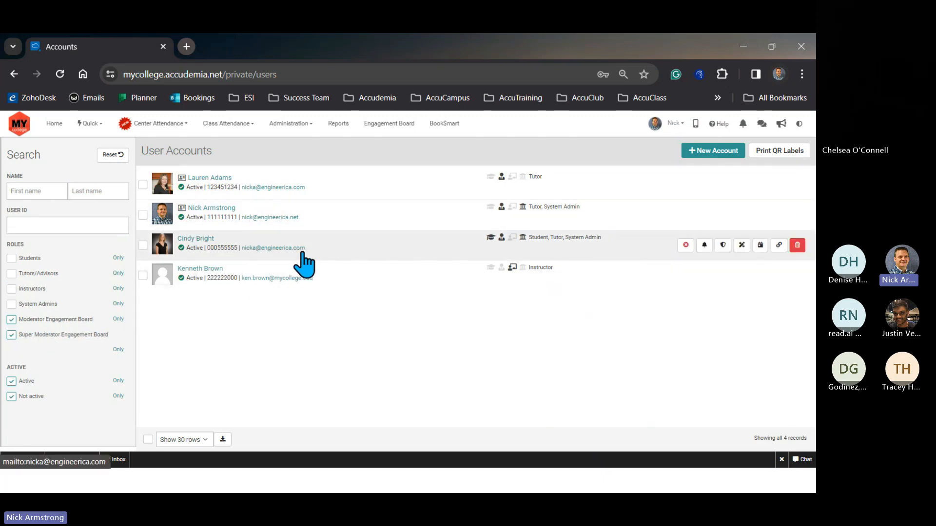
# Look through the second and third listed moderators' accounts, including the third one's public profile, and close them
pyautogui.click(225, 207)
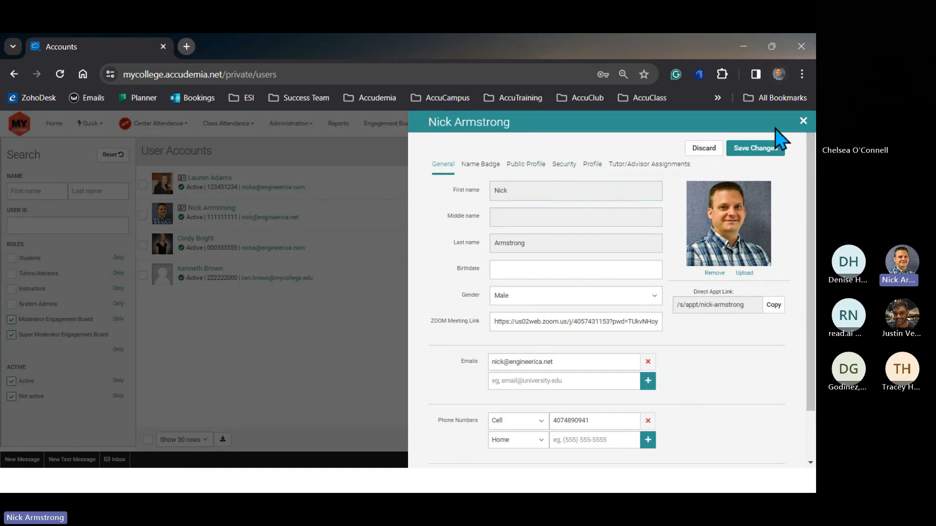
pyautogui.click(802, 121)
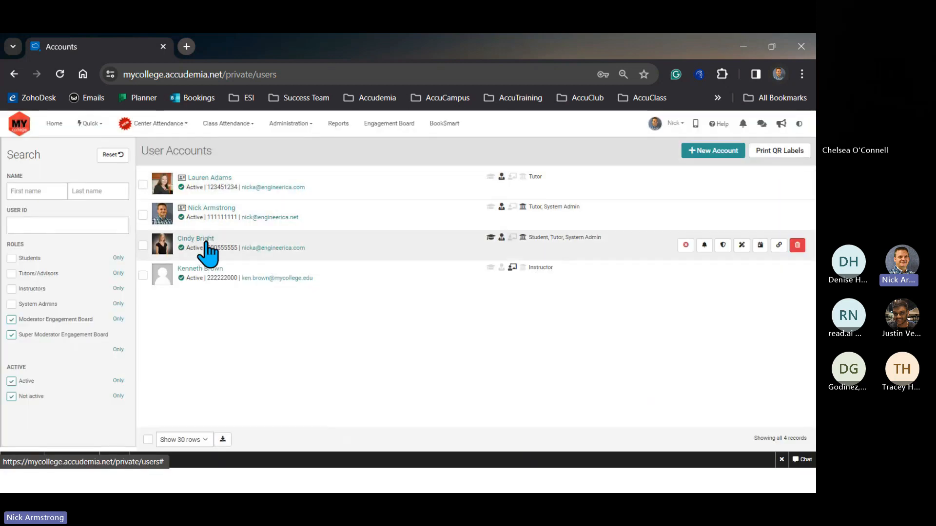
pyautogui.click(206, 242)
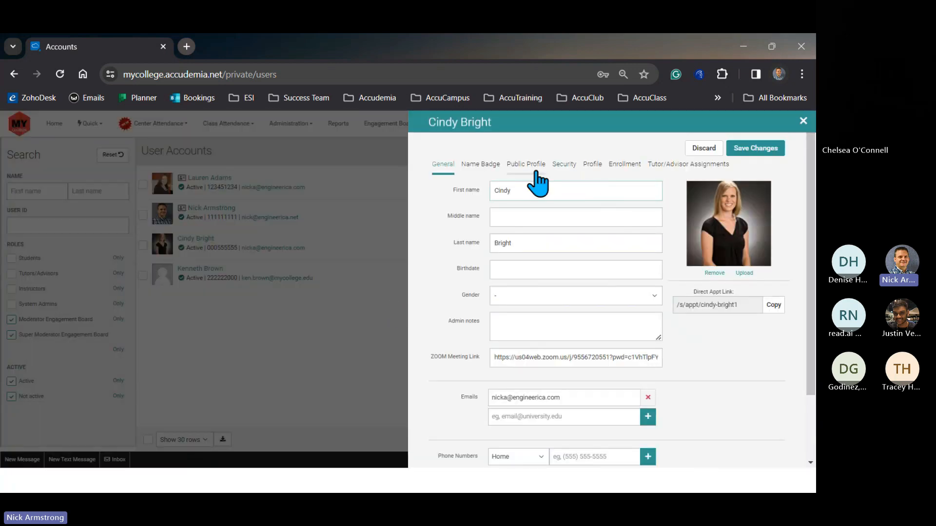
pyautogui.click(532, 170)
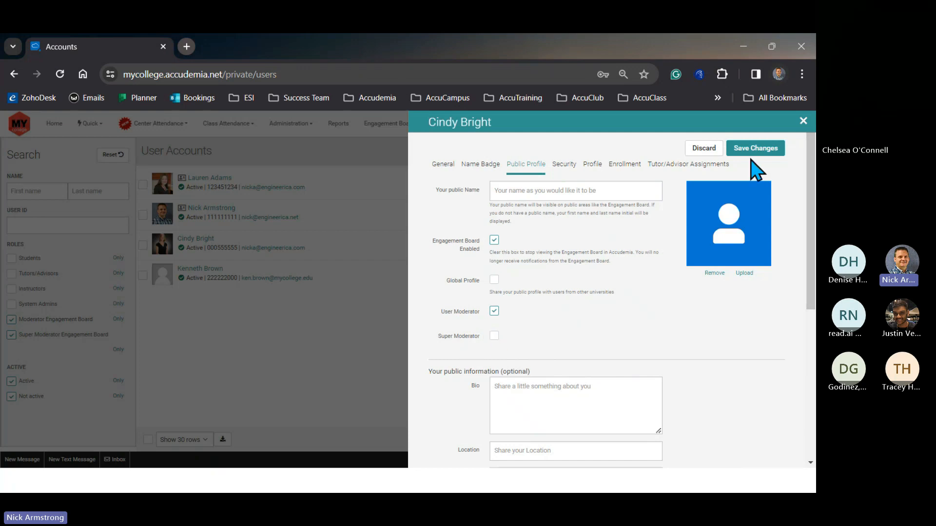
pyautogui.click(802, 122)
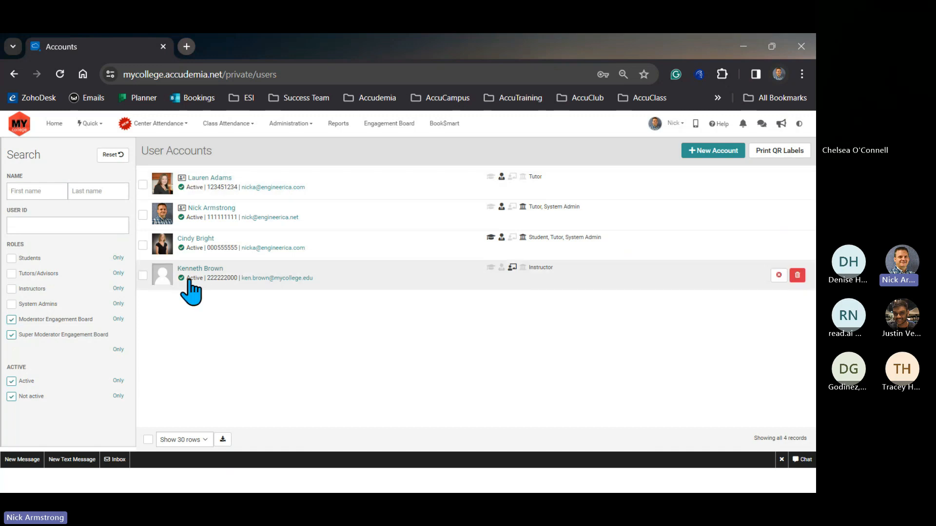
# Include the Students, Tutors/Advisors, Instructors and System Admins roles in the user accounts filter again
pyautogui.click(11, 304)
pyautogui.click(11, 273)
pyautogui.click(11, 258)
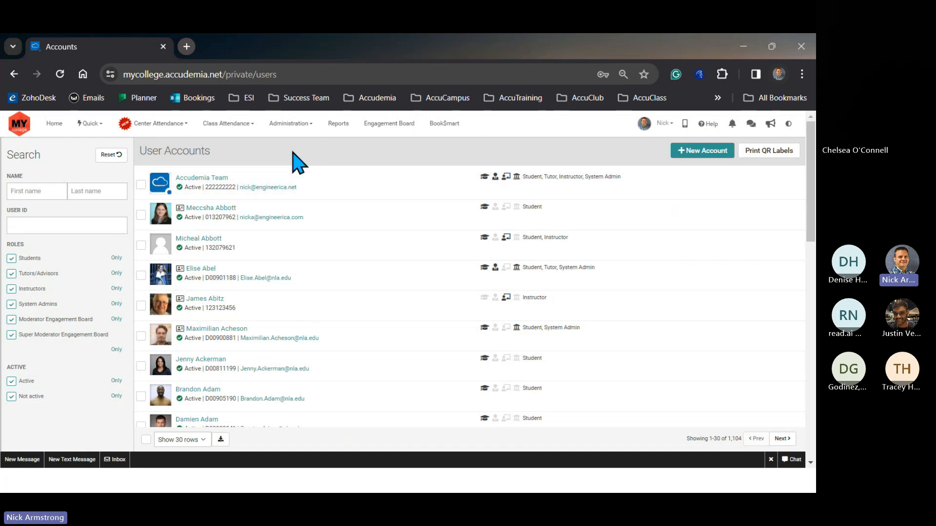
# Open the User Accounts settings in the Control Panel and go to the Access Restrictions section
pyautogui.click(291, 125)
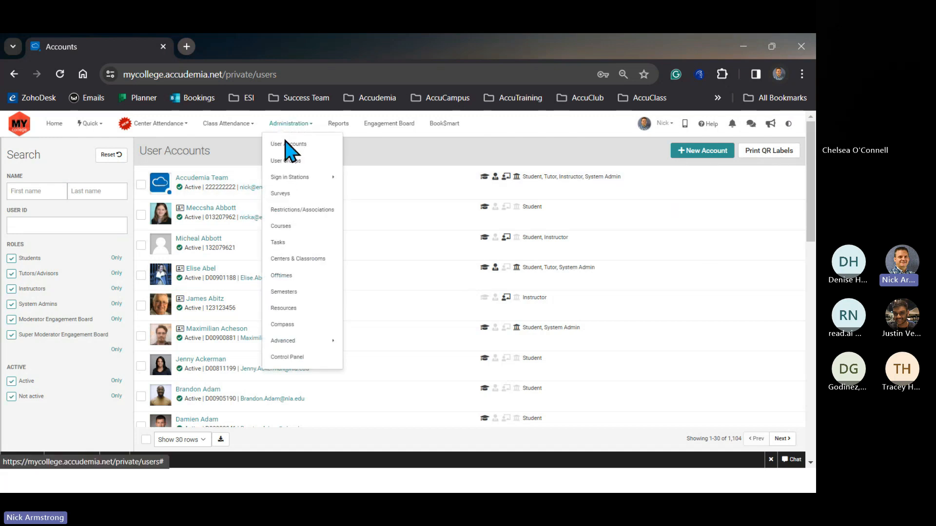
pyautogui.click(288, 360)
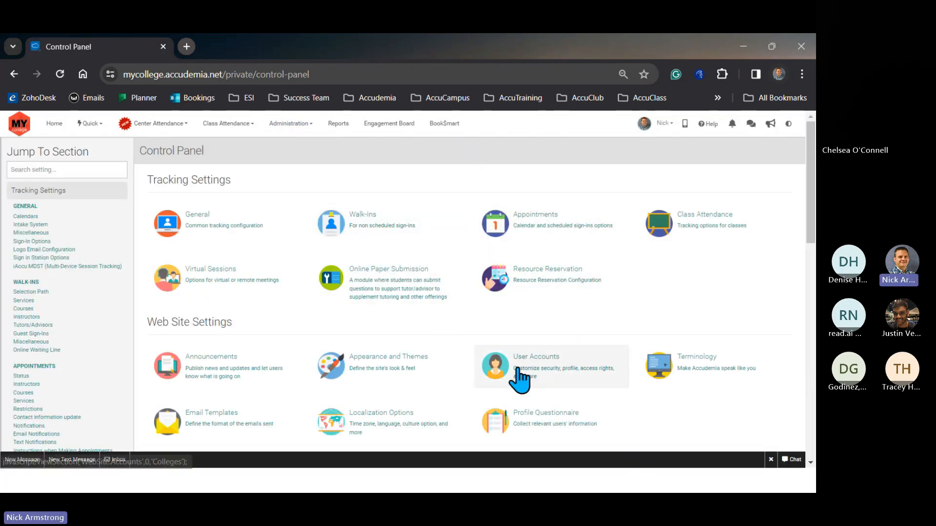
pyautogui.moveTo(156, 323); pyautogui.dragTo(249, 323)
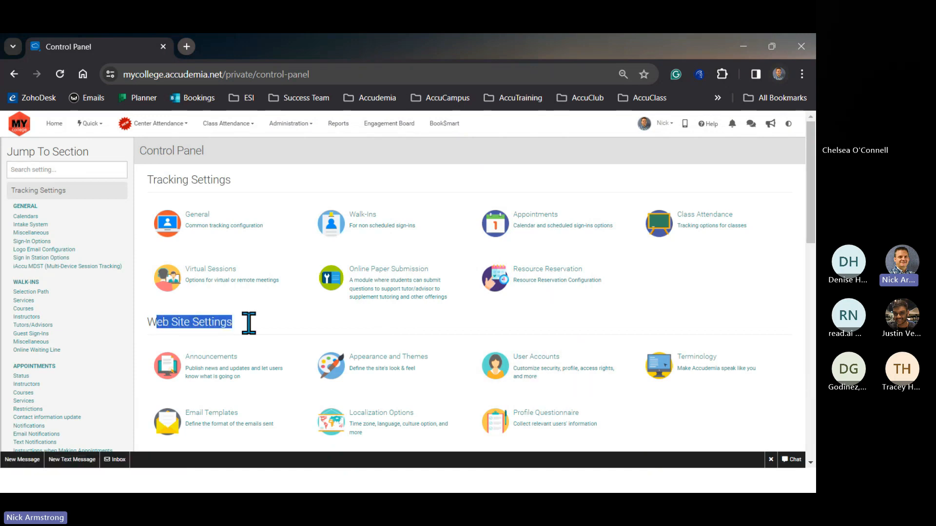
pyautogui.click(541, 361)
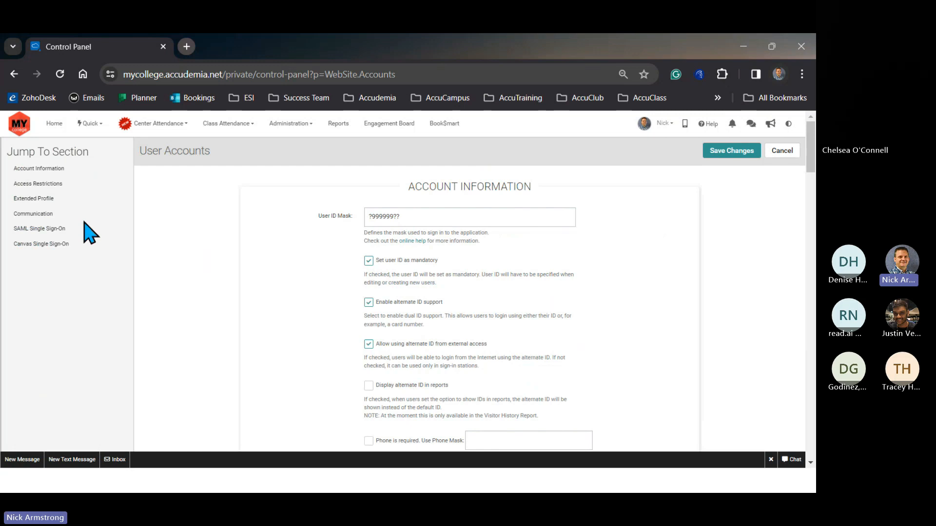
pyautogui.click(37, 184)
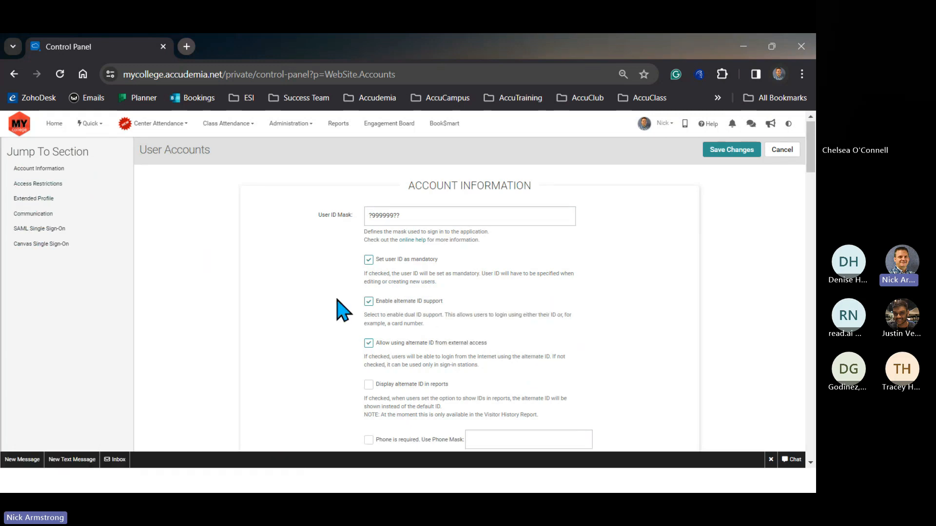
pyautogui.click(35, 184)
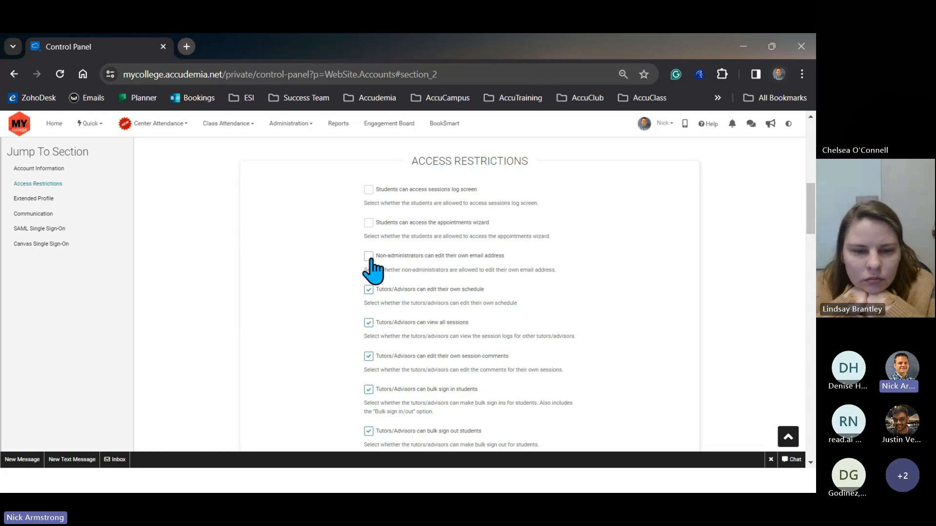
# Enable the maximum hours for tutors/advisors to edit session comments and set it to 48
pyautogui.scroll(-1, 411, 324)
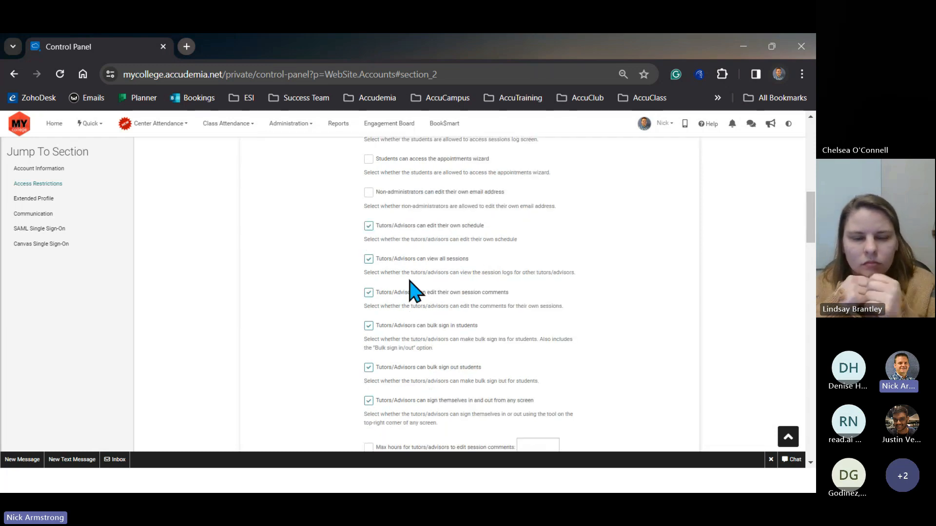
pyautogui.scroll(-1, 414, 244)
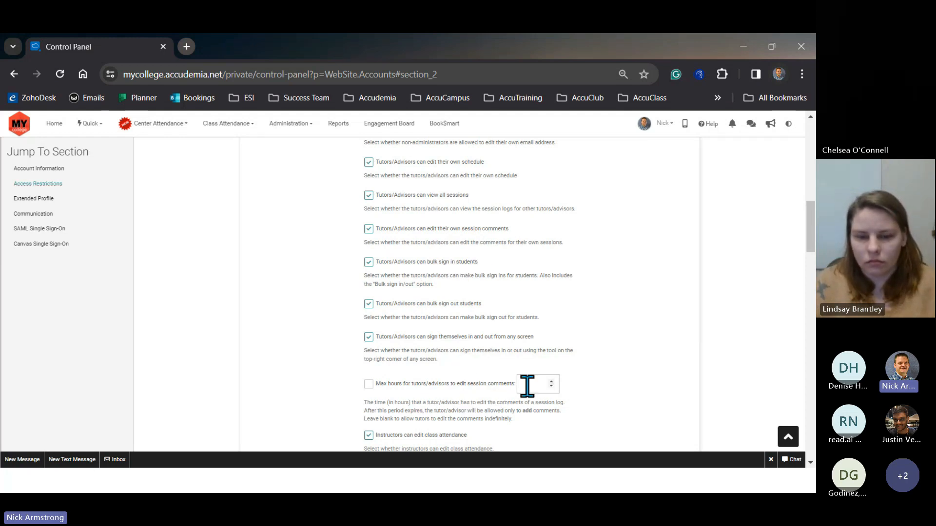
pyautogui.click(393, 384)
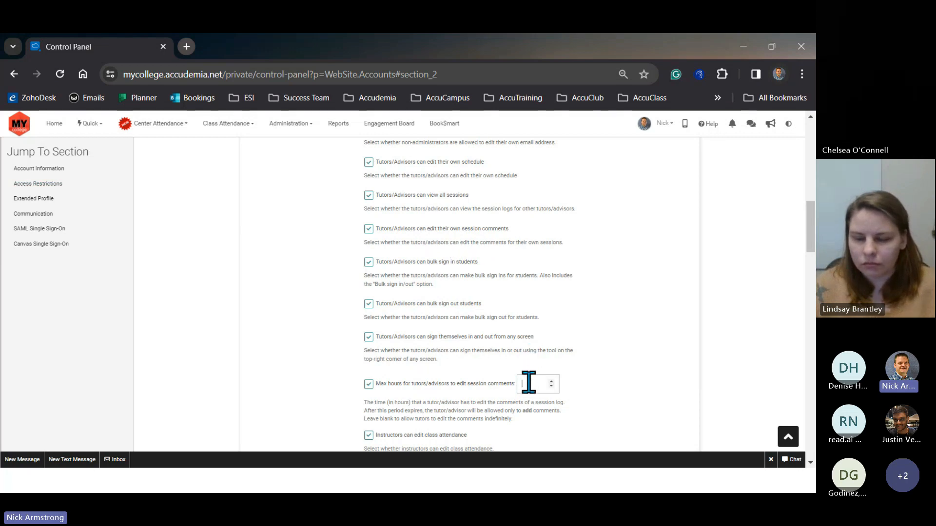
pyautogui.write('48')
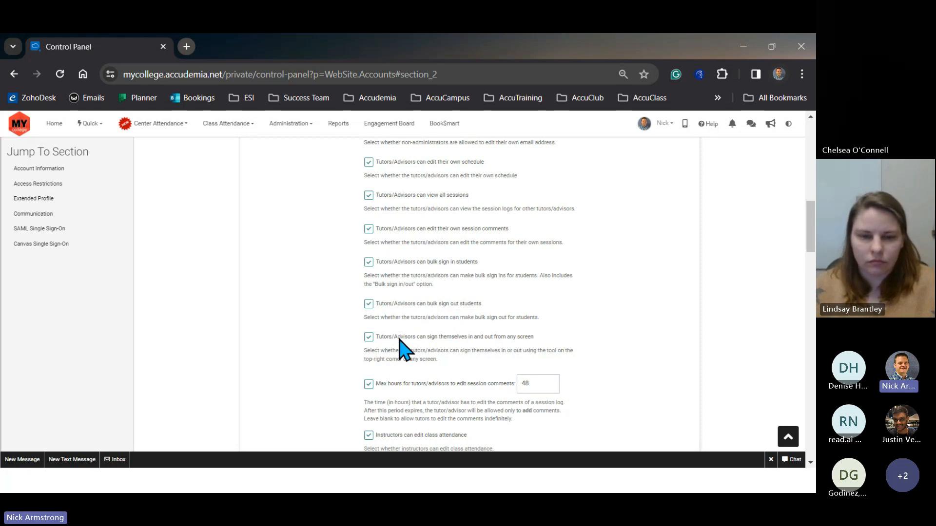
# Examine the personal account menu's sign-in option and the remaining access restrictions, and return to the start of the settings page
pyautogui.scroll(-1, 415, 324)
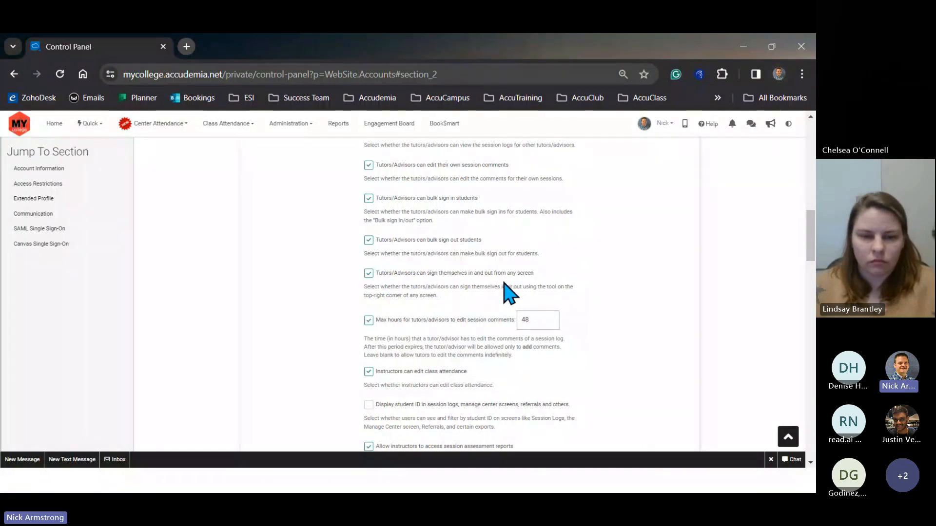
pyautogui.click(659, 127)
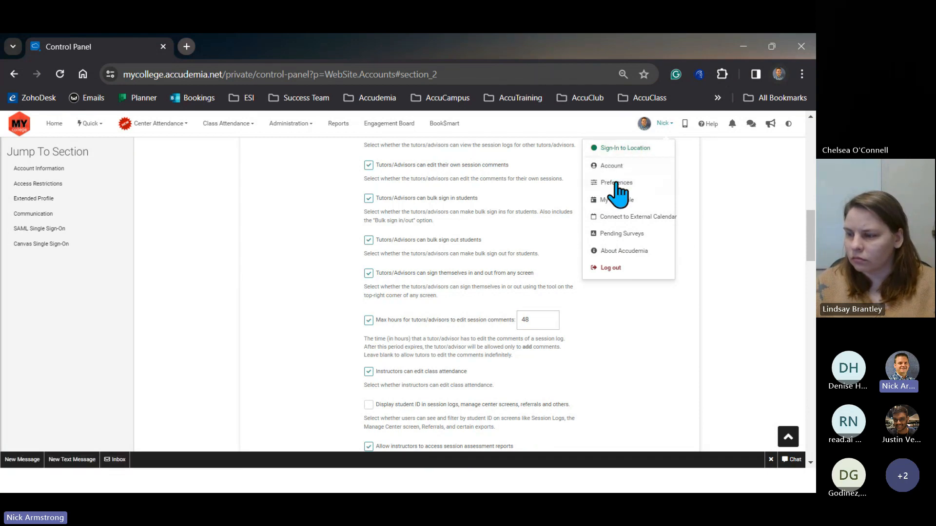
pyautogui.click(626, 336)
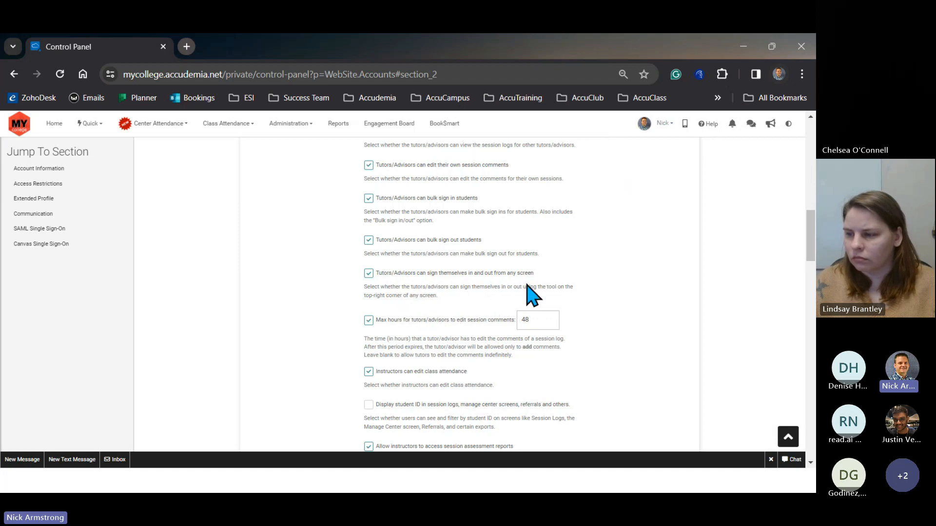
pyautogui.scroll(-2, 436, 371)
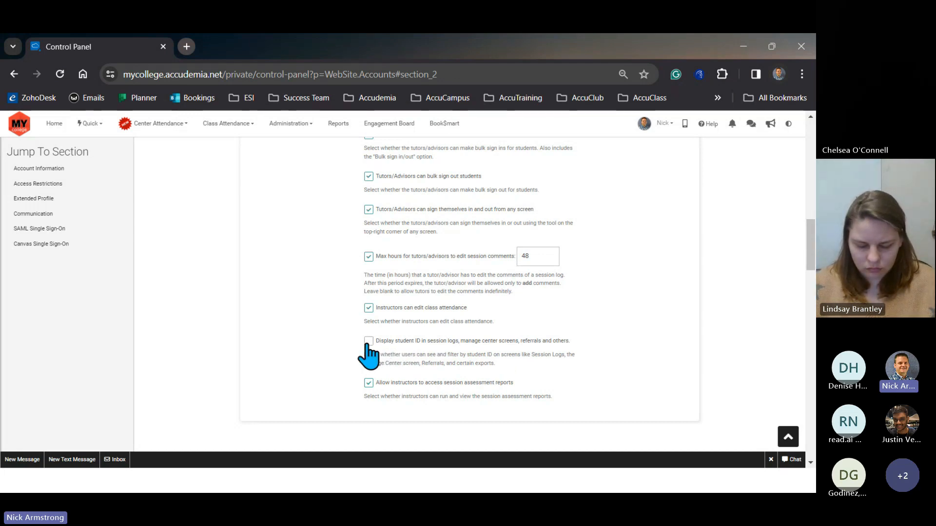
pyautogui.click(788, 438)
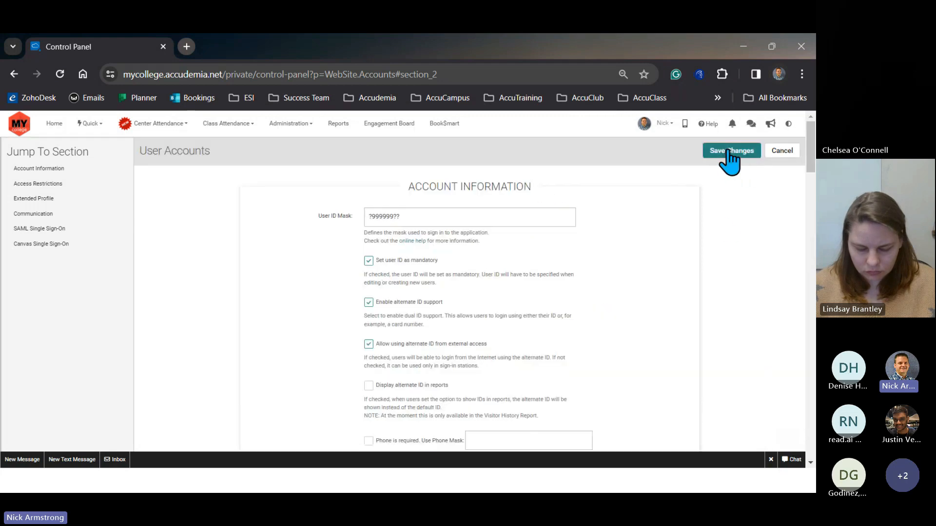
# Leave the User Accounts settings without saving and minimize the browser window
pyautogui.click(782, 151)
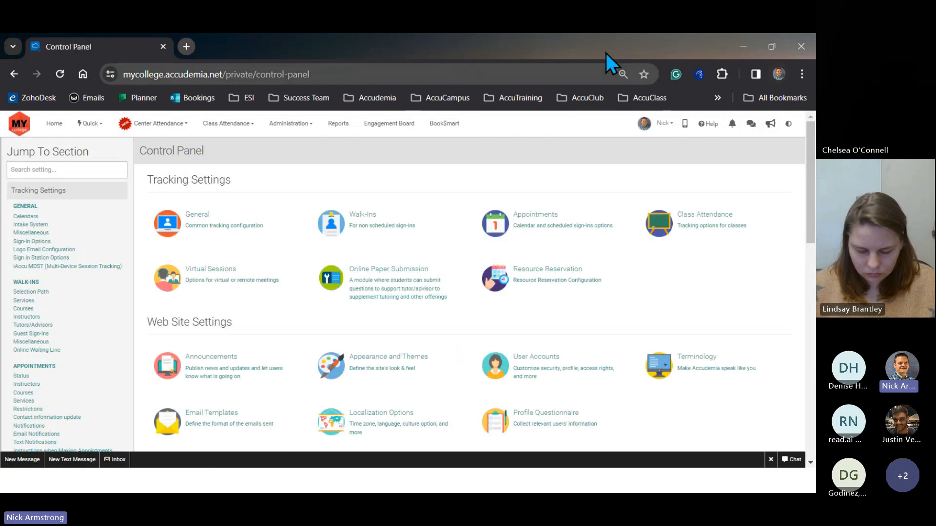
pyautogui.click(742, 46)
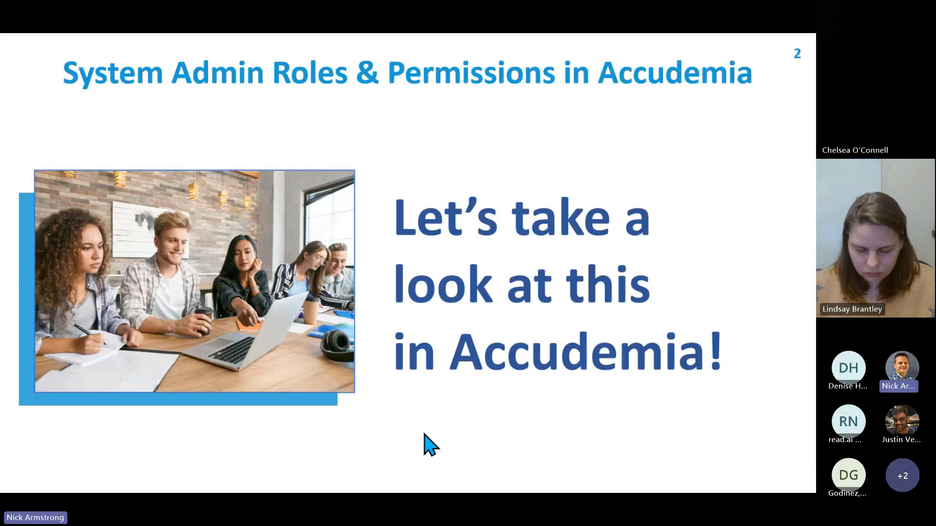
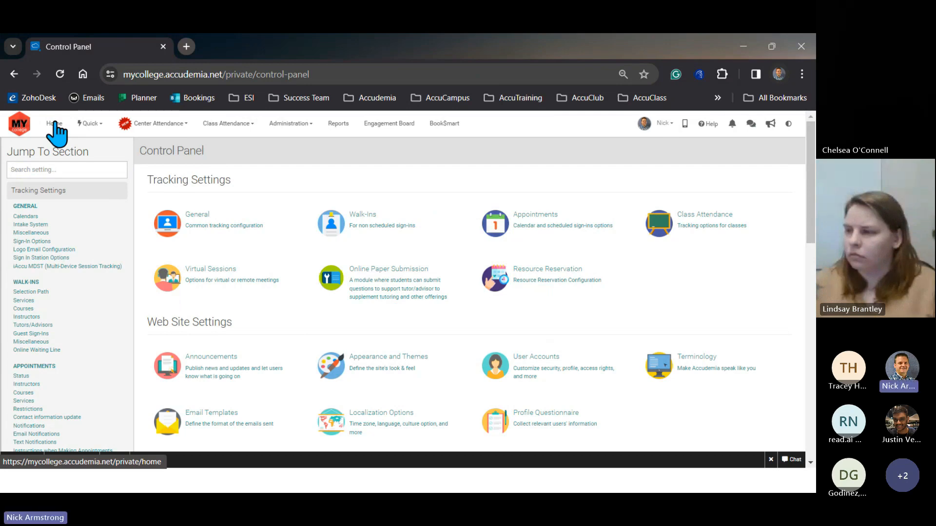
# Search the user accounts by a student's first name and open the security settings of the first matching account
pyautogui.click(295, 125)
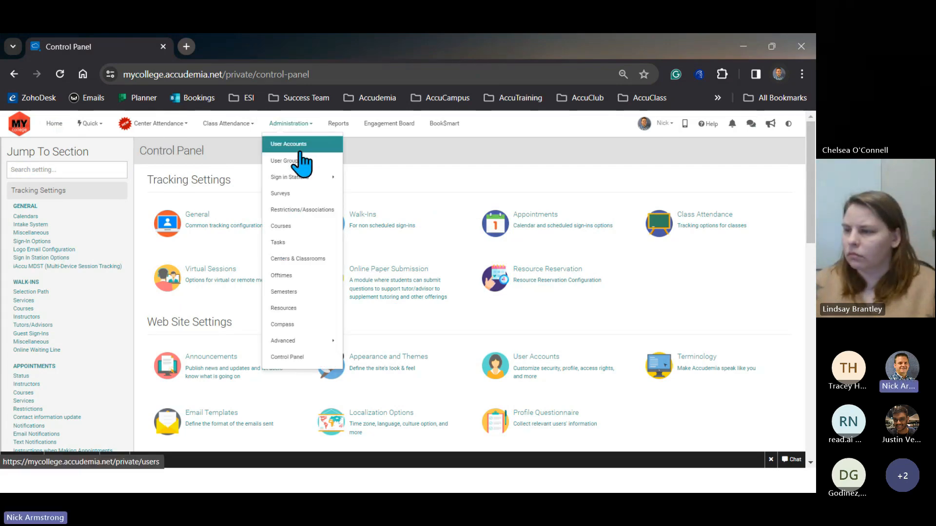
pyautogui.click(300, 149)
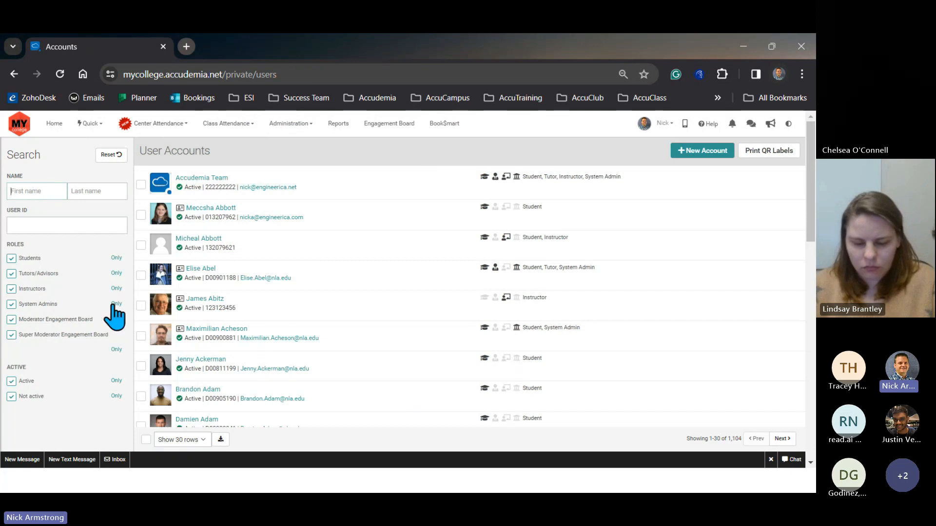
pyautogui.write('rober')
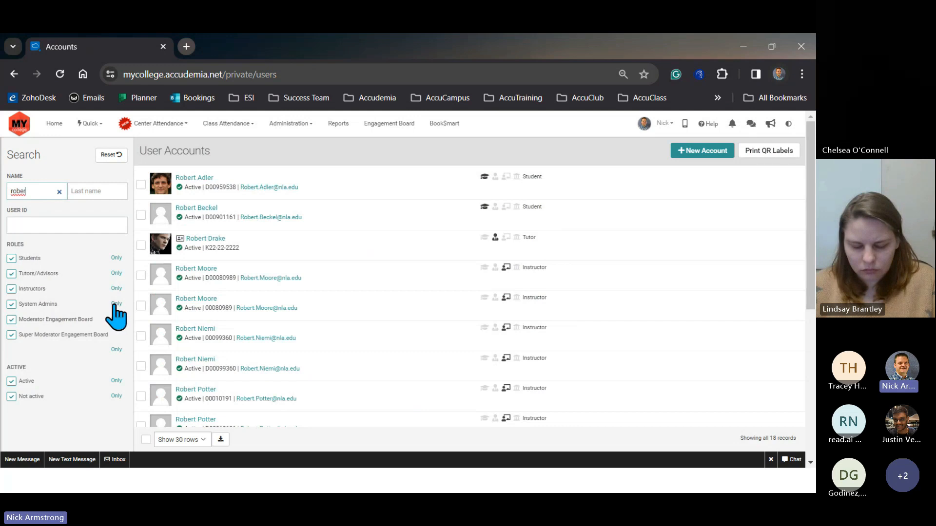
pyautogui.click(195, 178)
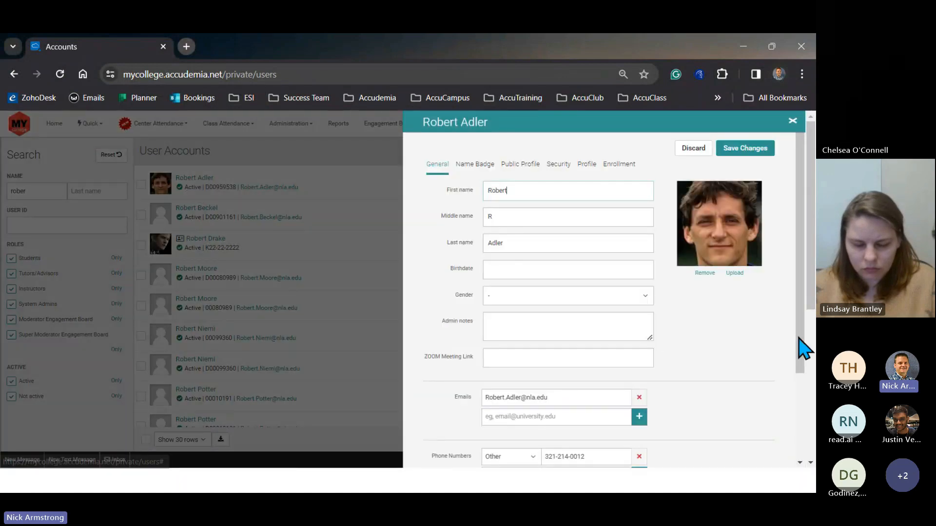
pyautogui.click(558, 165)
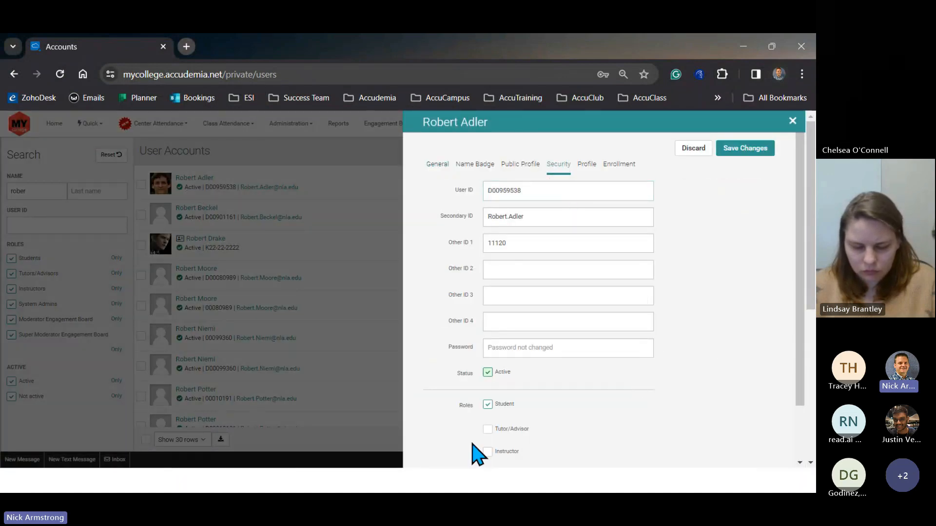
# Give the student account the Tutor/Advisor and System User roles, with Skills & Tutoring Center as its scope
pyautogui.scroll(-2, 469, 422)
pyautogui.click(487, 412)
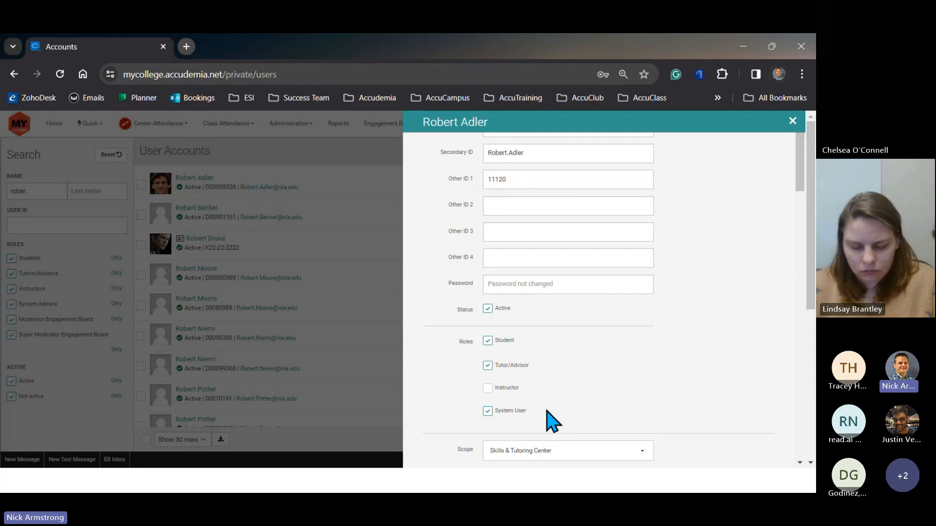
pyautogui.scroll(-4, 580, 418)
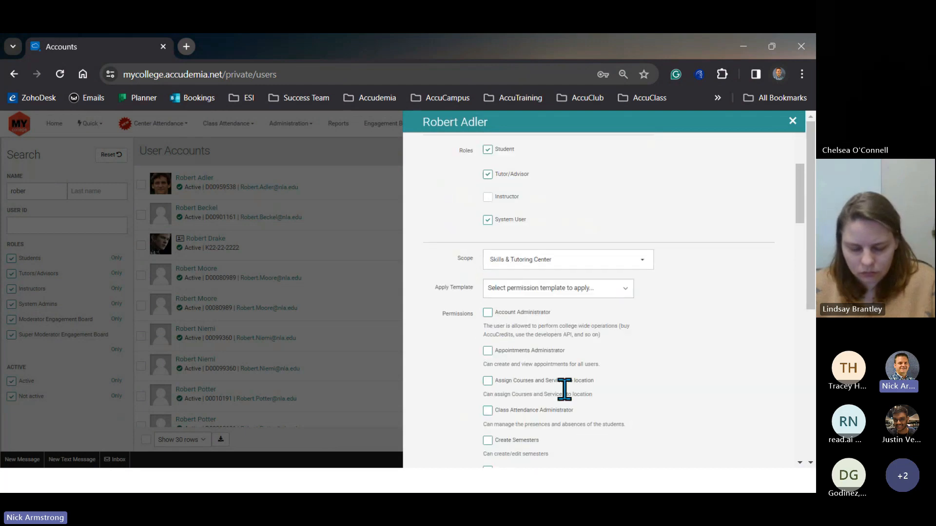
pyautogui.click(546, 261)
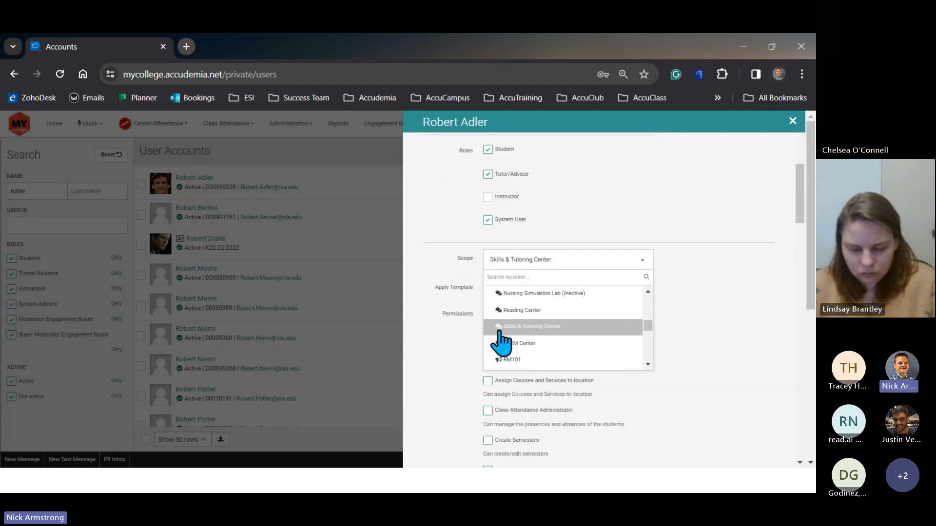
pyautogui.click(521, 327)
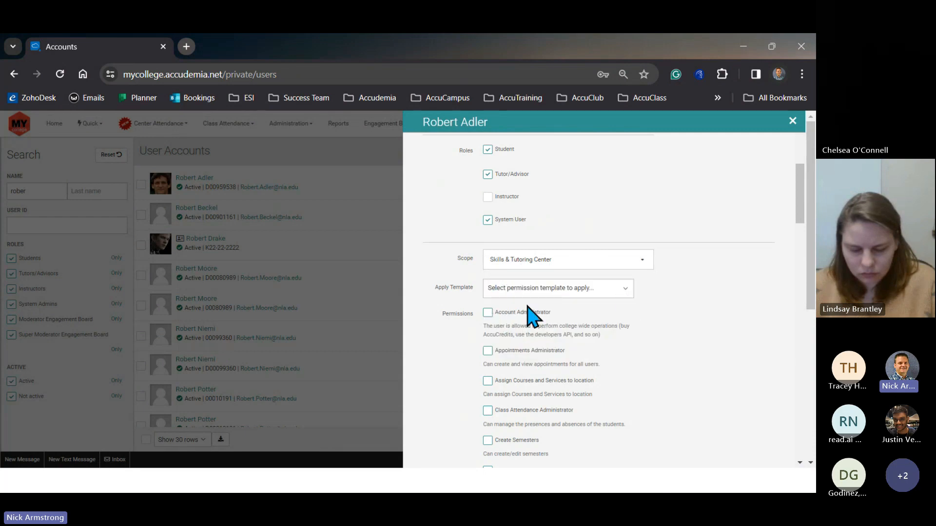
# Grant the account the Create Sign In Stations permission without applying a permission template, and save the account changes
pyautogui.click(503, 292)
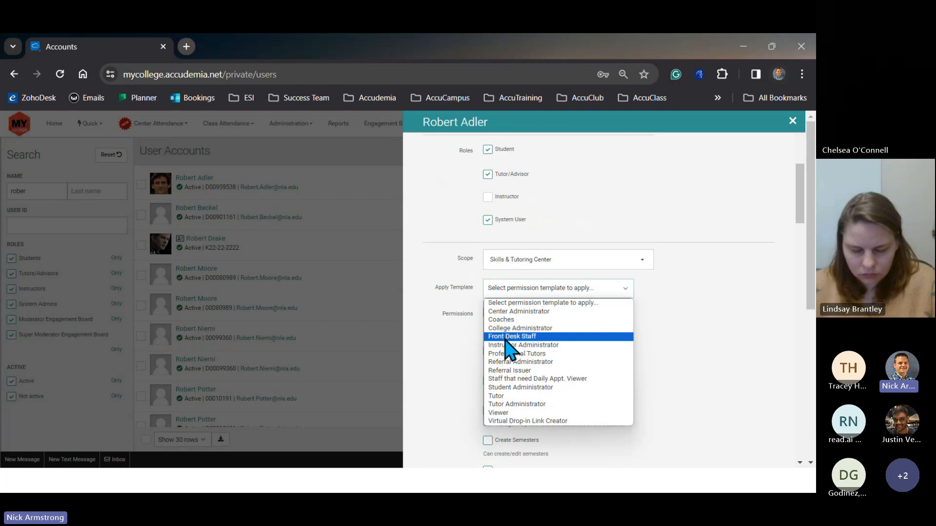
pyautogui.click(464, 351)
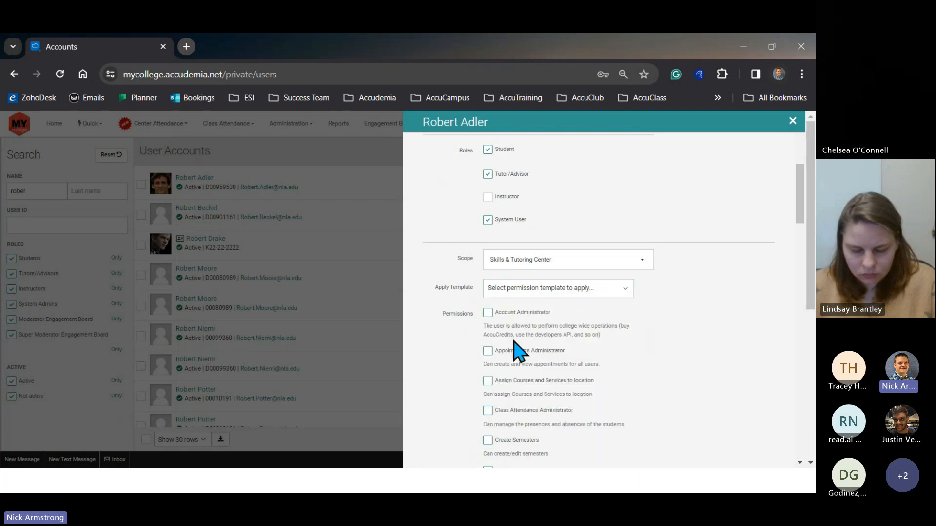
pyautogui.scroll(-4, 506, 367)
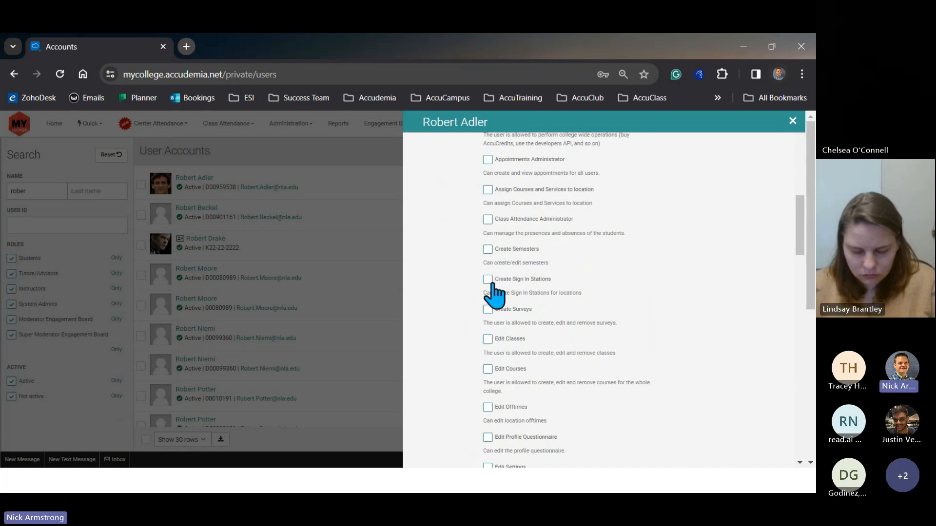
pyautogui.click(487, 282)
pyautogui.scroll(10, 713, 337)
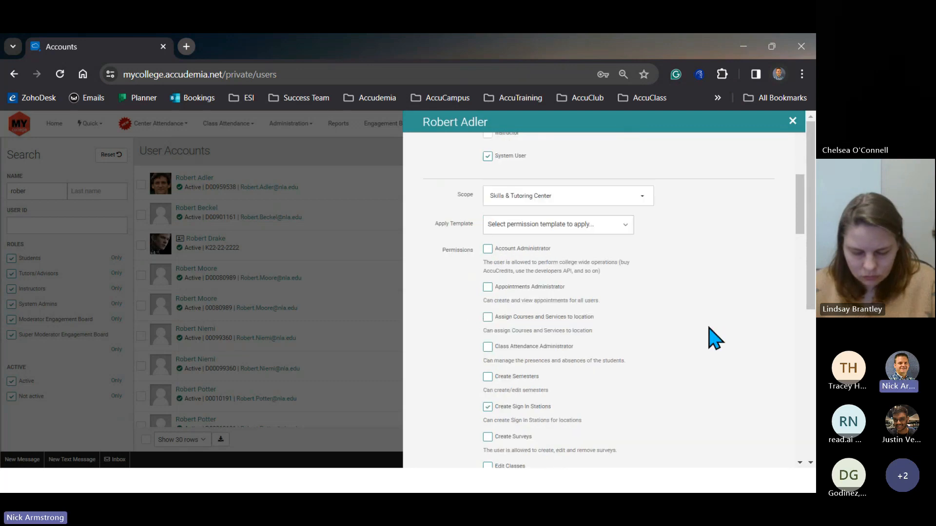
pyautogui.scroll(2, 779, 336)
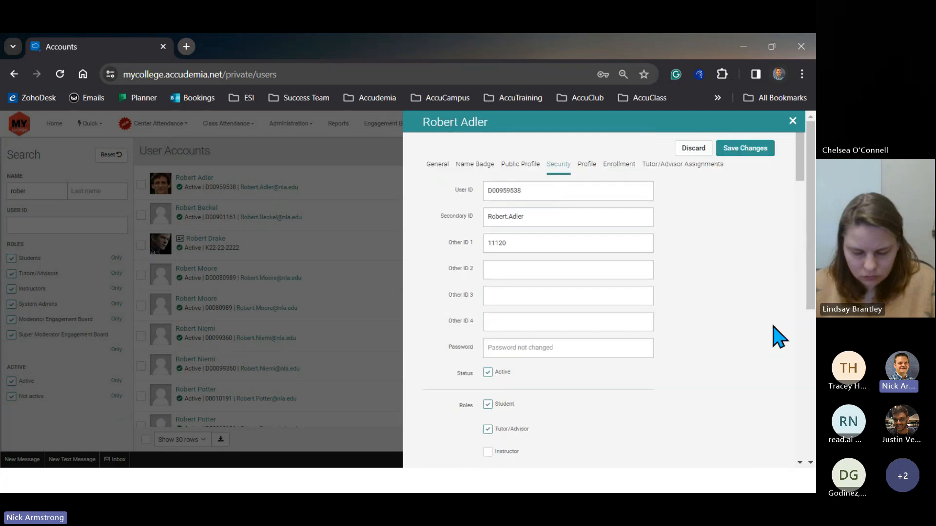
pyautogui.click(749, 149)
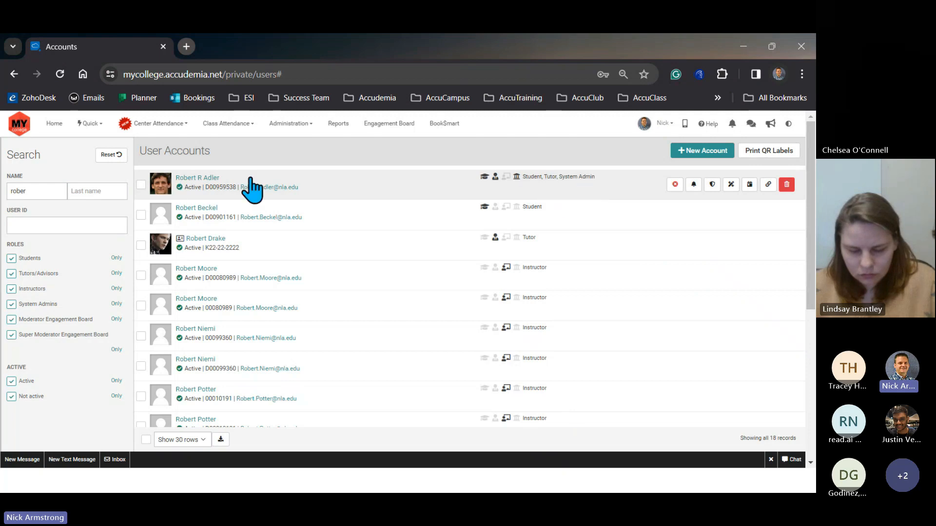
# Open the Front Desk Staff template in the Role Group Templates
pyautogui.click(300, 125)
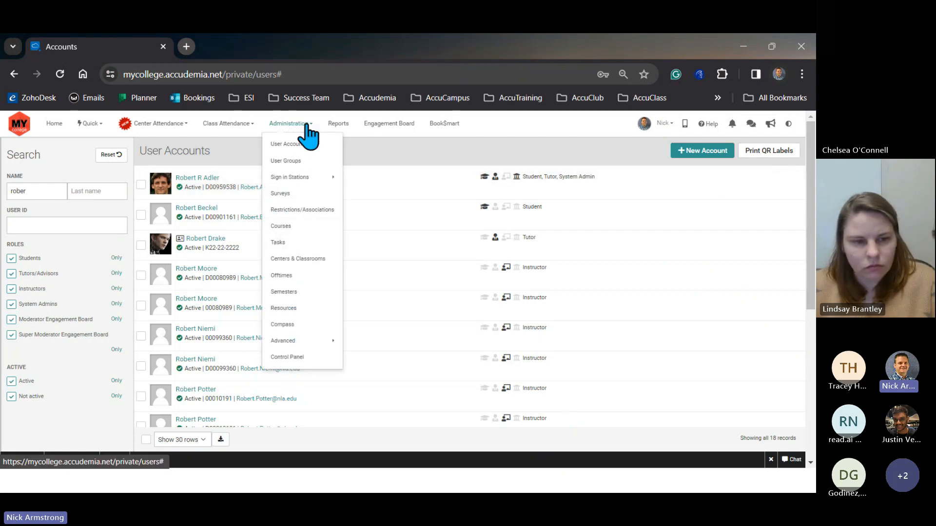
pyautogui.click(310, 342)
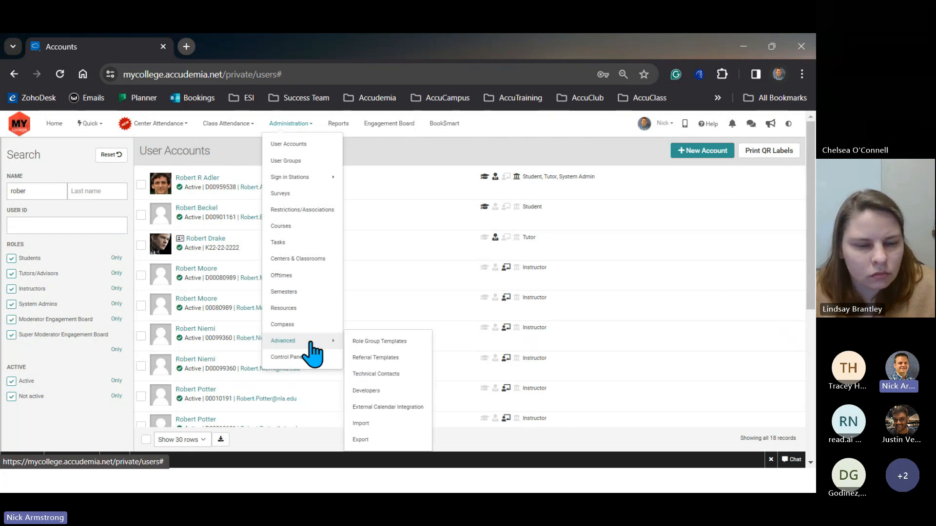
pyautogui.click(391, 343)
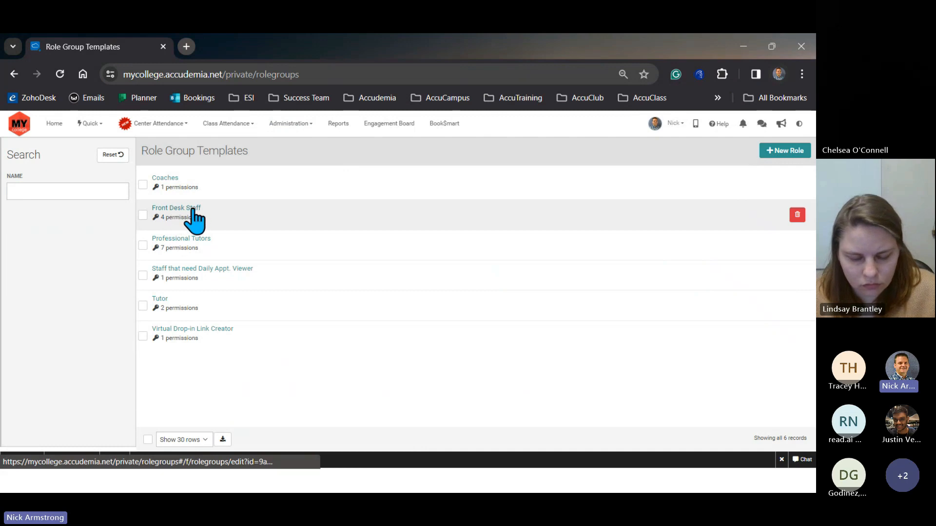
pyautogui.click(180, 209)
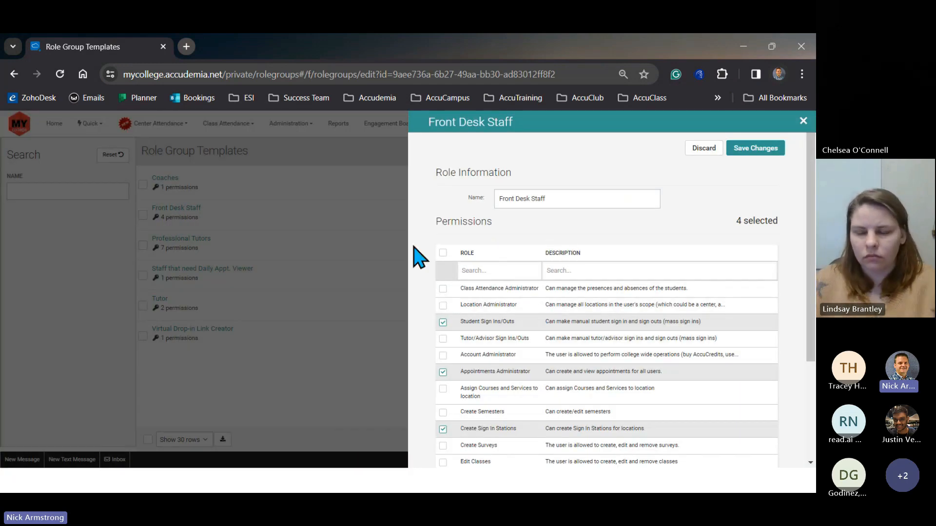
# Show all permissions of the Front Desk Staff template on one page and examine the complete list
pyautogui.scroll(-3, 428, 273)
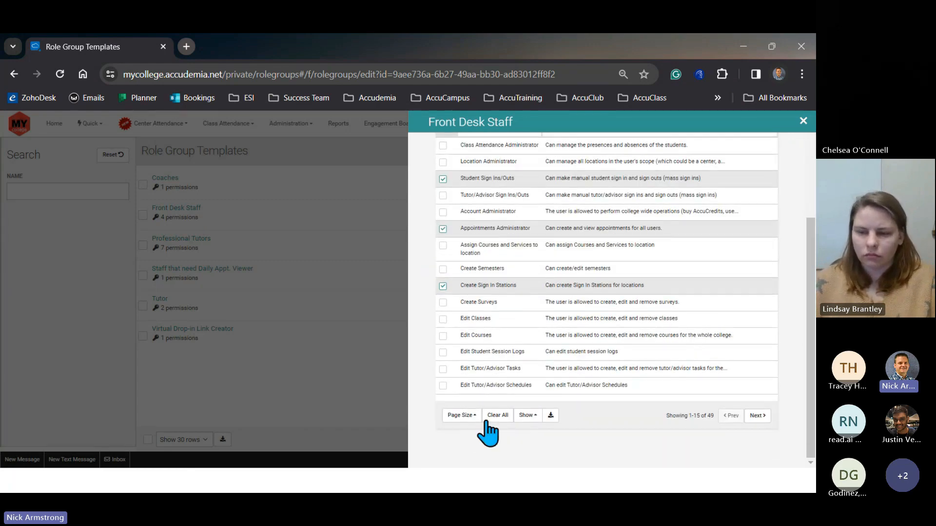
pyautogui.click(472, 417)
pyautogui.click(464, 396)
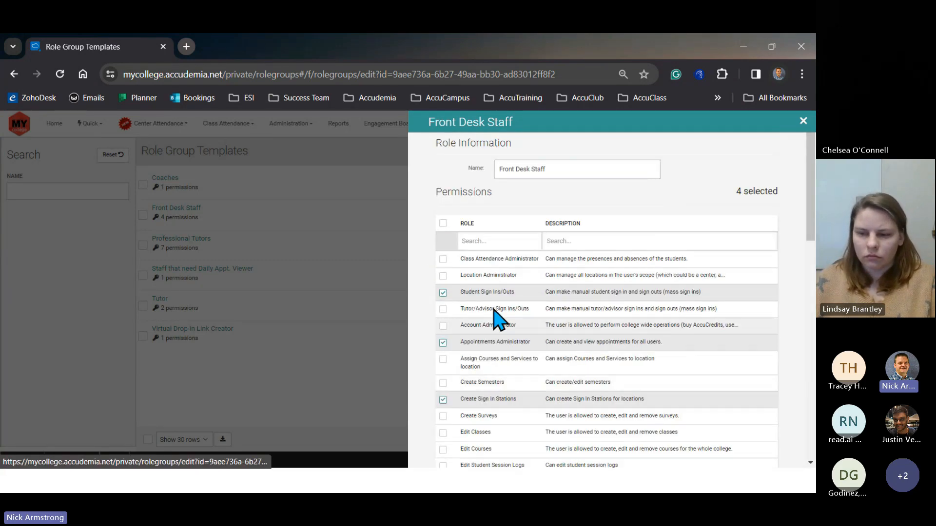
pyautogui.scroll(-5, 485, 290)
pyautogui.scroll(-5, 486, 292)
pyautogui.scroll(-5, 487, 299)
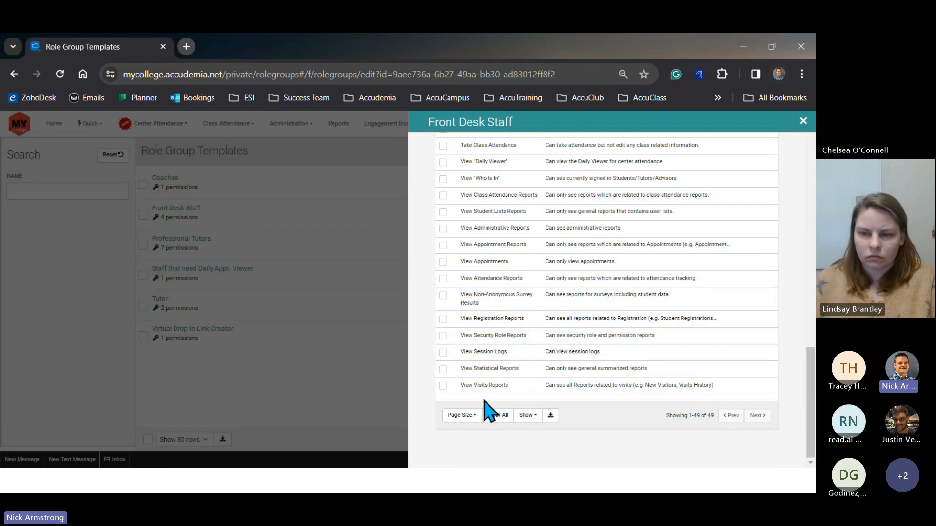
pyautogui.scroll(1, 515, 304)
pyautogui.scroll(5, 519, 304)
pyautogui.scroll(-5, 520, 300)
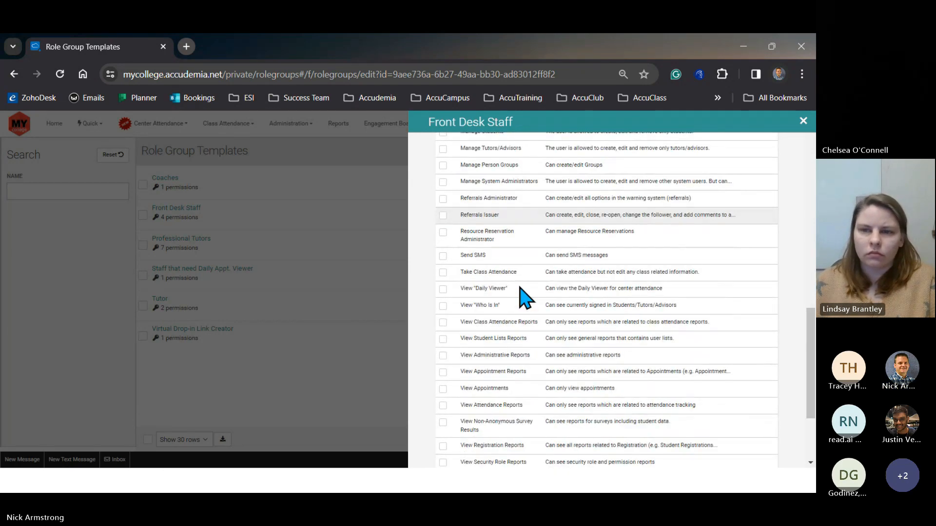
# Show only the selected permissions of the Front Desk Staff template, review its name and permissions, and close the template
pyautogui.click(528, 415)
pyautogui.click(535, 386)
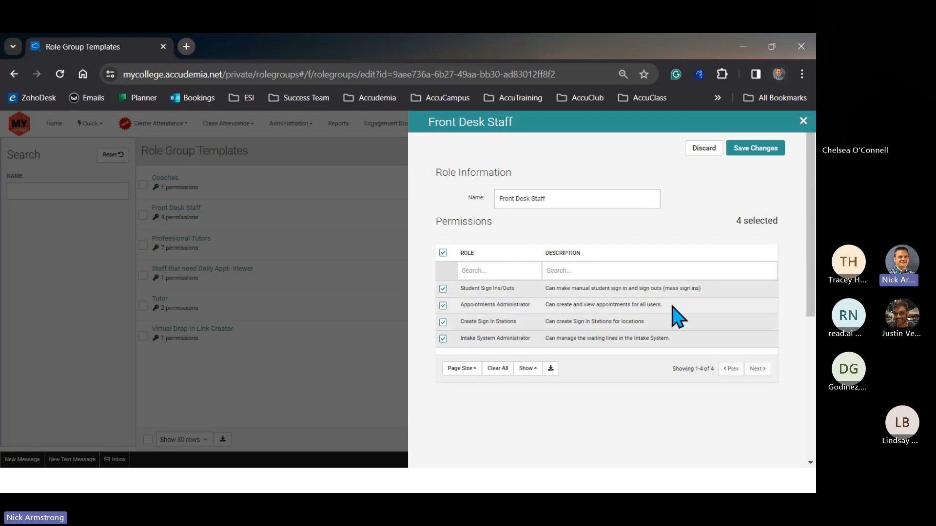
pyautogui.click(759, 148)
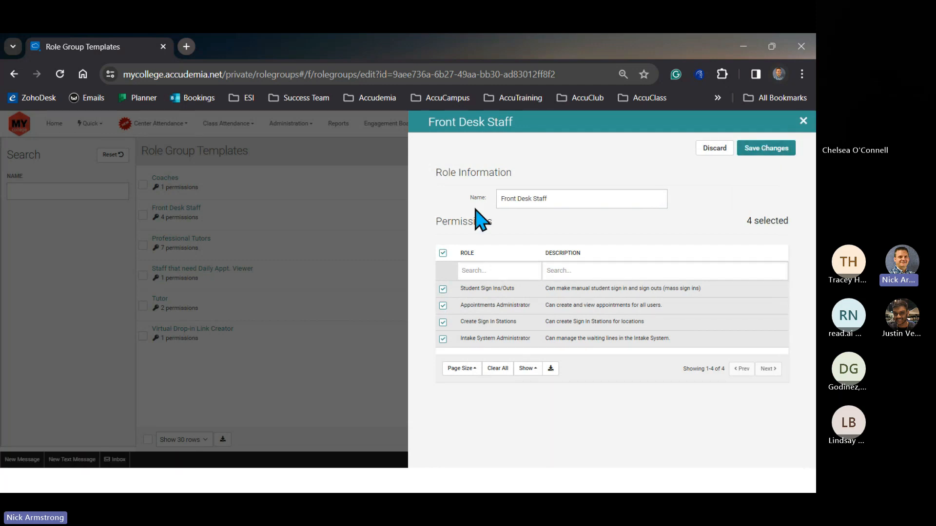
pyautogui.moveTo(553, 200); pyautogui.dragTo(484, 207)
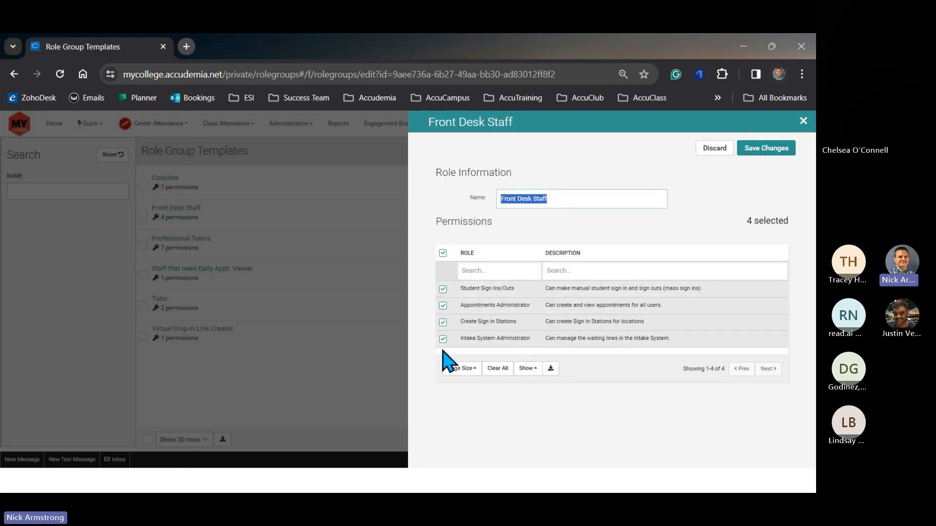
pyautogui.click(803, 128)
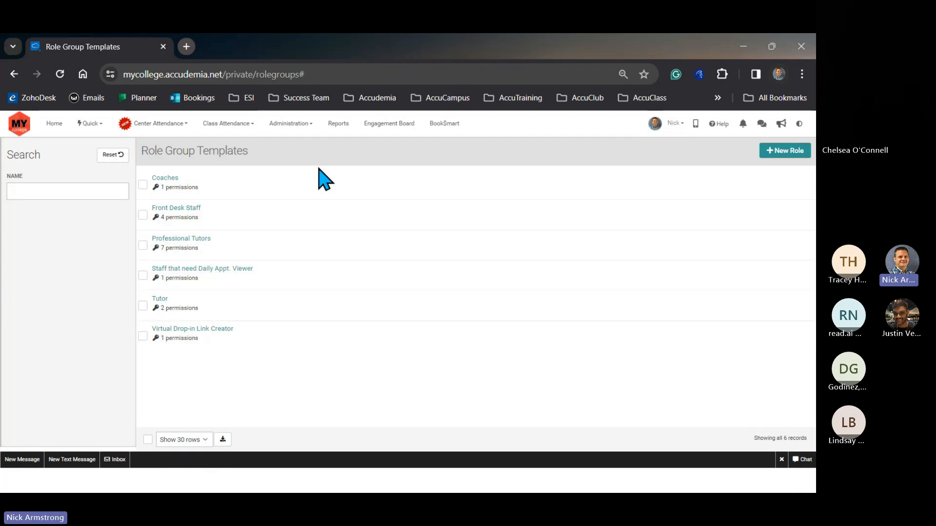
# Return to the user accounts and open the security settings of the second listed account
pyautogui.click(290, 123)
pyautogui.click(293, 144)
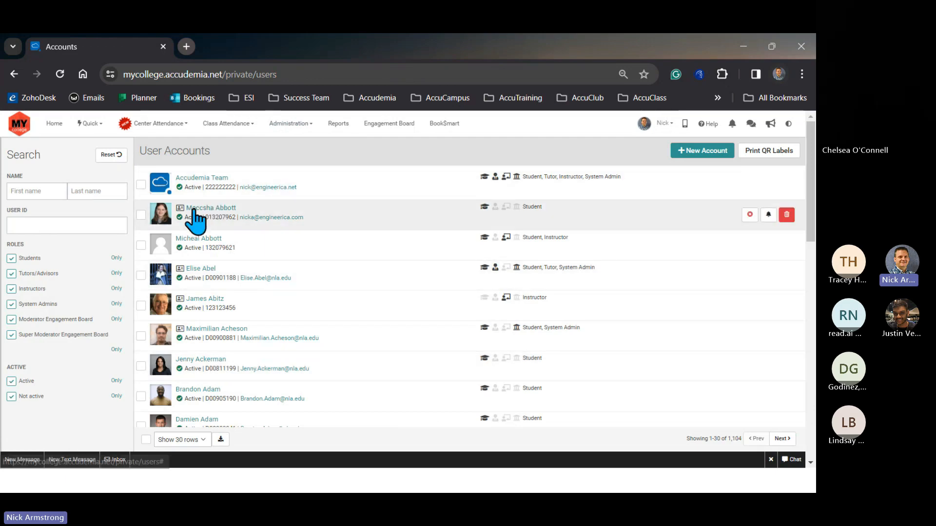
pyautogui.click(224, 209)
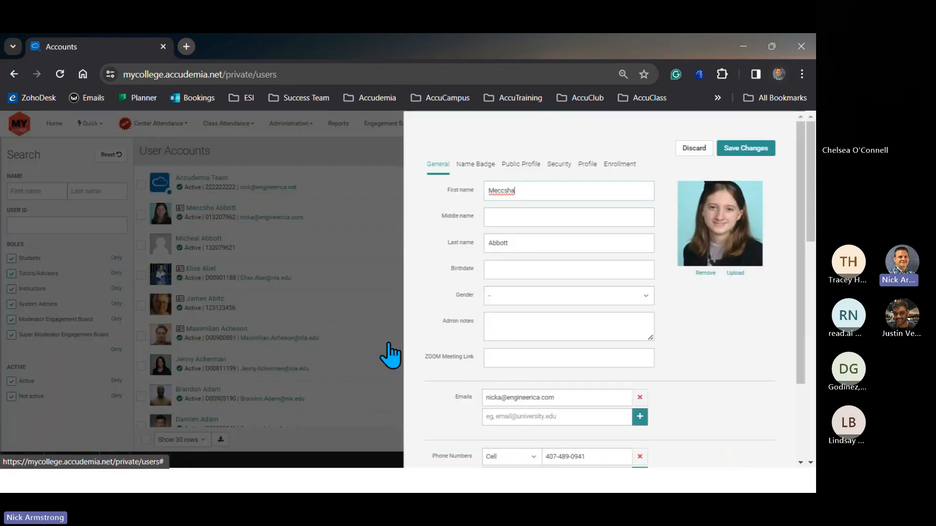
pyautogui.click(558, 165)
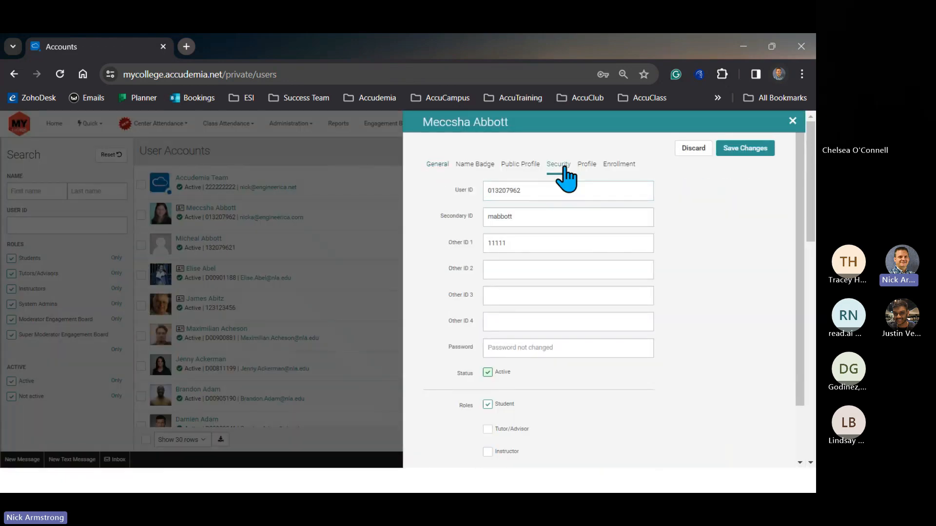
# Add the Tutor/Advisor and System User roles to this student account
pyautogui.click(498, 429)
pyautogui.scroll(-1, 498, 428)
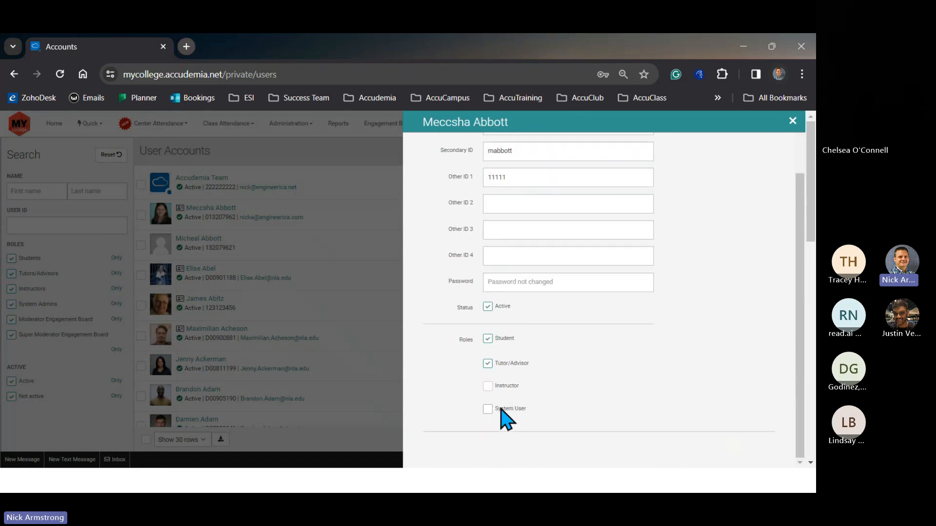
pyautogui.click(487, 409)
pyautogui.scroll(-1, 500, 429)
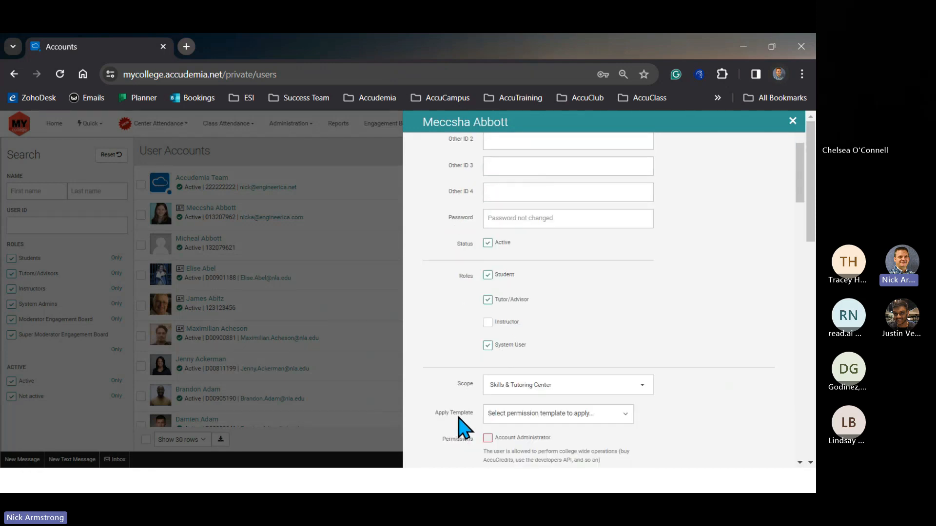
# Apply the Front Desk Staff permission template to this account, review the permissions it selects, and close the account without saving
pyautogui.click(524, 415)
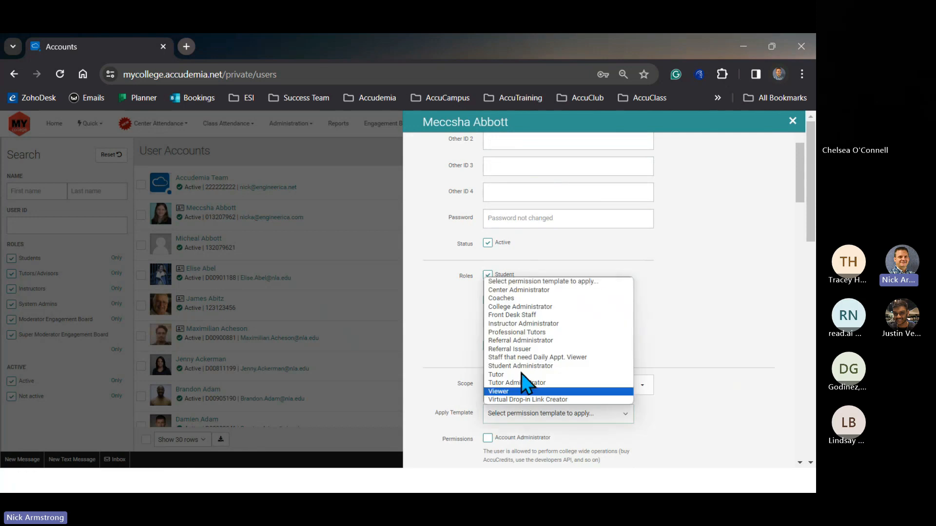
pyautogui.click(509, 316)
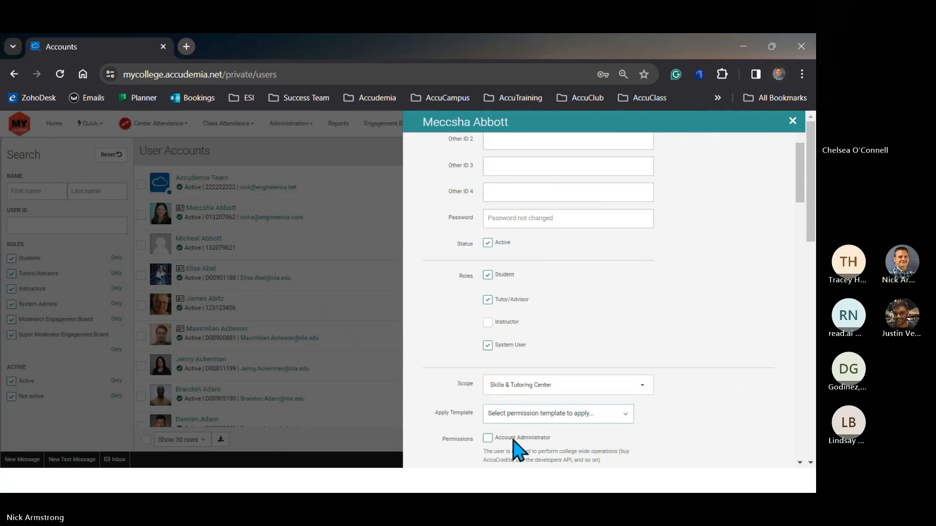
pyautogui.scroll(-2, 451, 417)
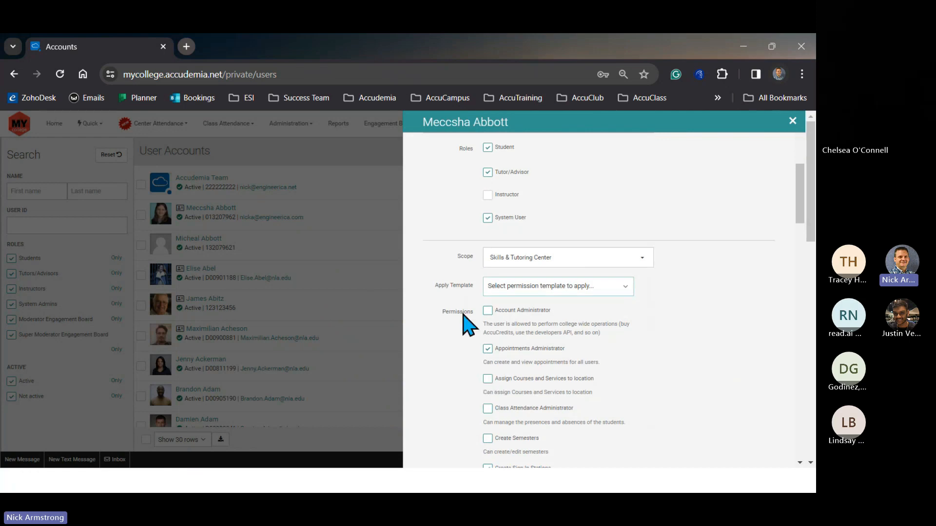
pyautogui.scroll(-1, 478, 312)
pyautogui.scroll(-1, 485, 355)
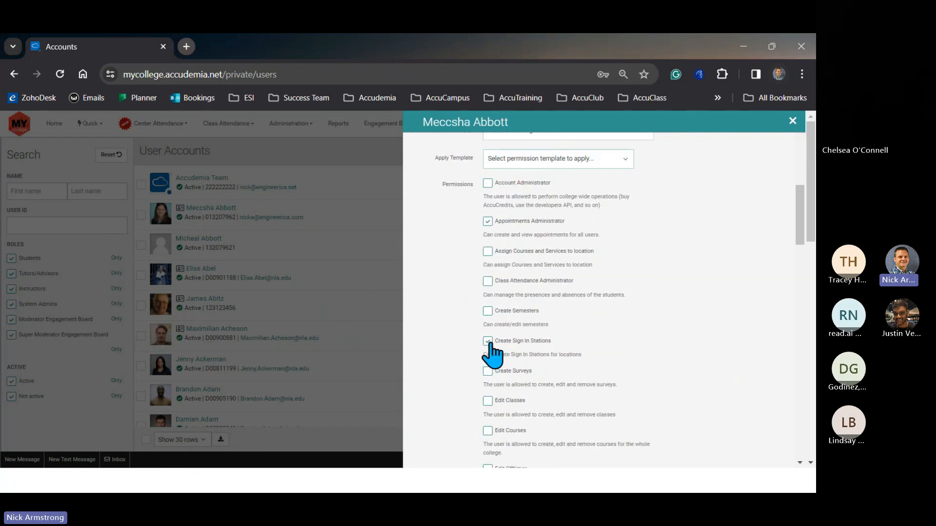
pyautogui.scroll(-1, 472, 404)
pyautogui.scroll(-7, 471, 405)
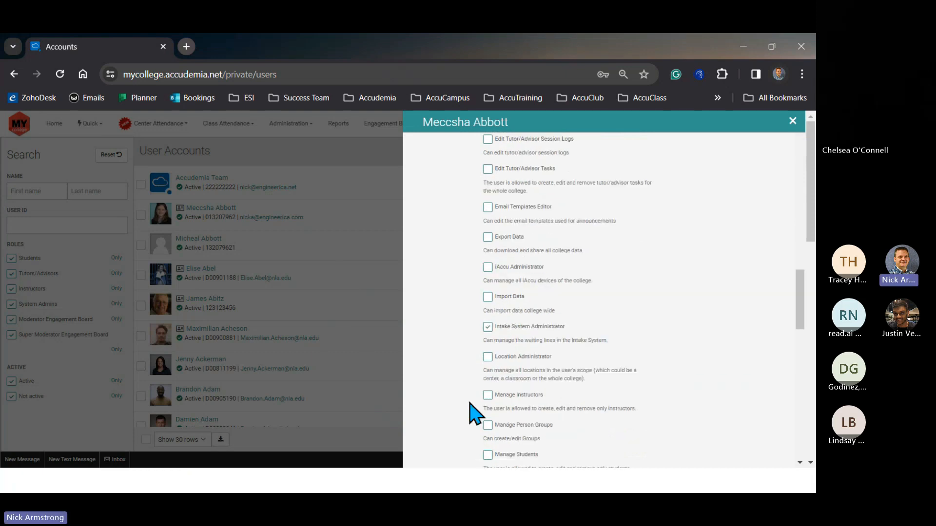
pyautogui.scroll(-4, 487, 390)
pyautogui.scroll(-3, 488, 441)
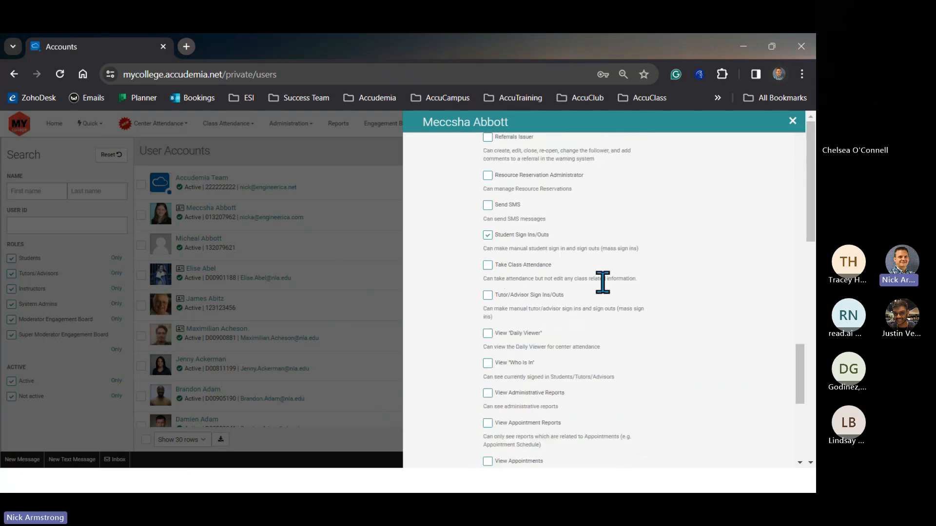
pyautogui.moveTo(802, 375); pyautogui.dragTo(805, 146)
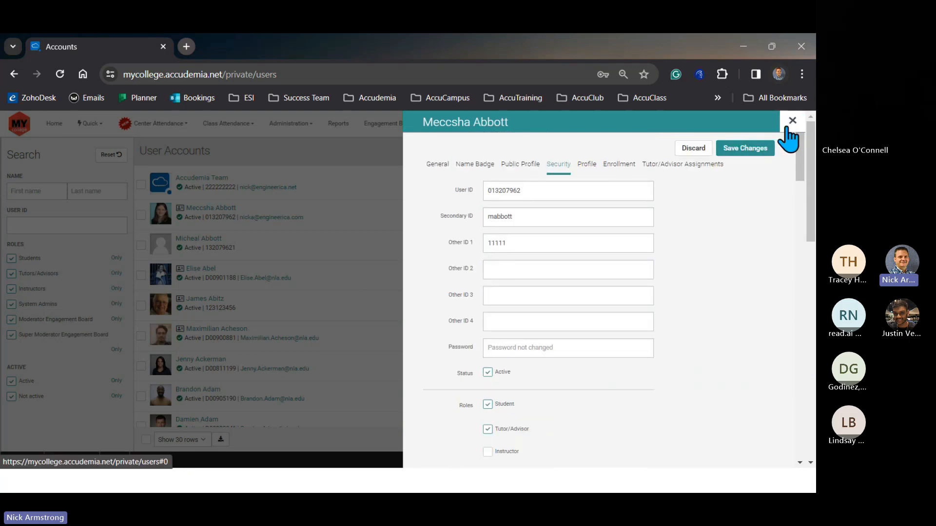
pyautogui.click(792, 121)
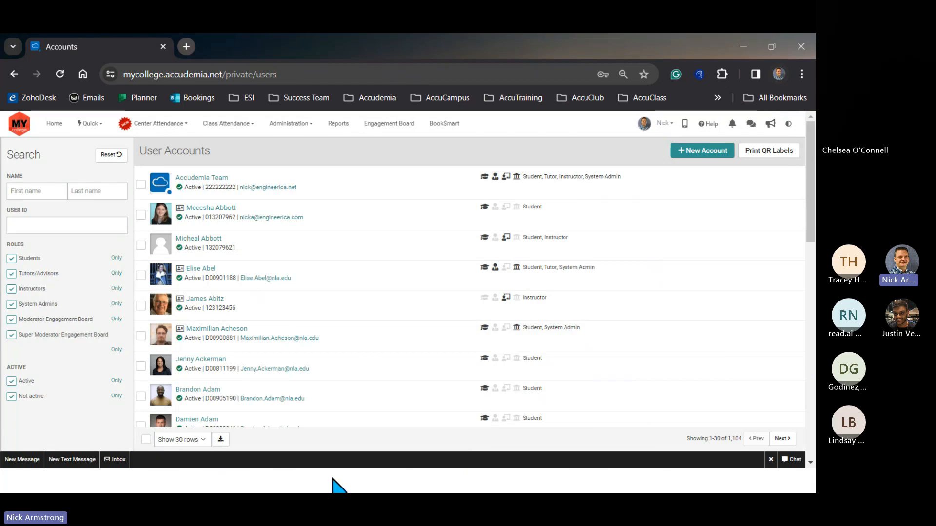
# Switch to the presentation and follow the System Users Permissions report link on its slide
pyautogui.click(743, 47)
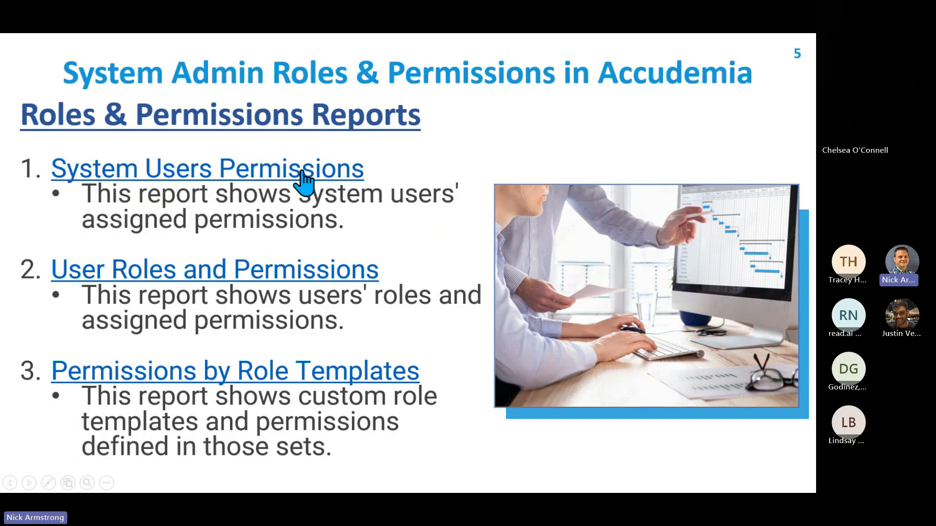
pyautogui.click(258, 171)
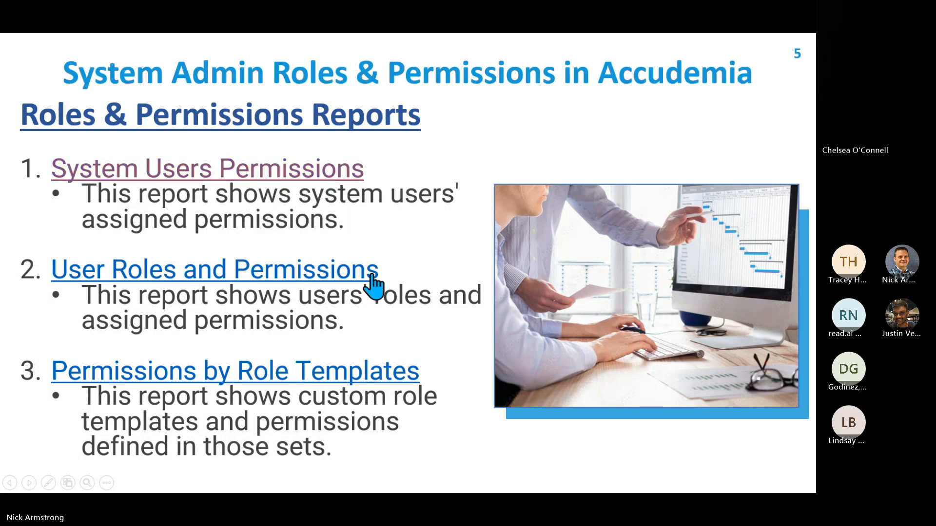
# Filter the list of all reports by "permi" and open the System Users Permissions report
pyautogui.click(340, 125)
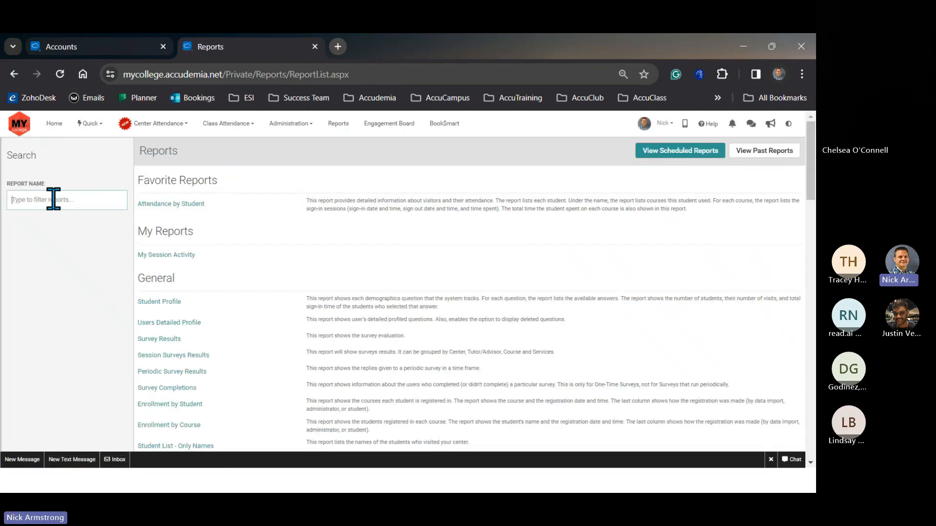
pyautogui.write('permi')
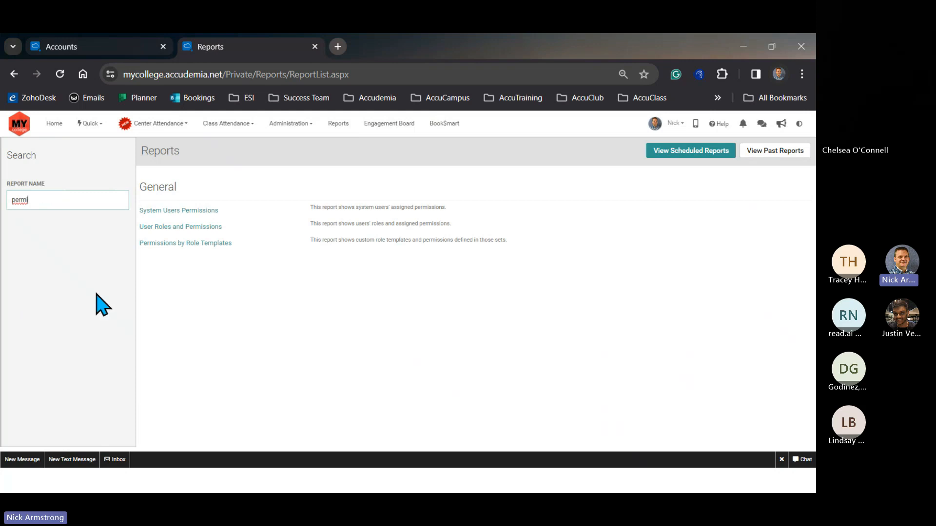
pyautogui.click(185, 223)
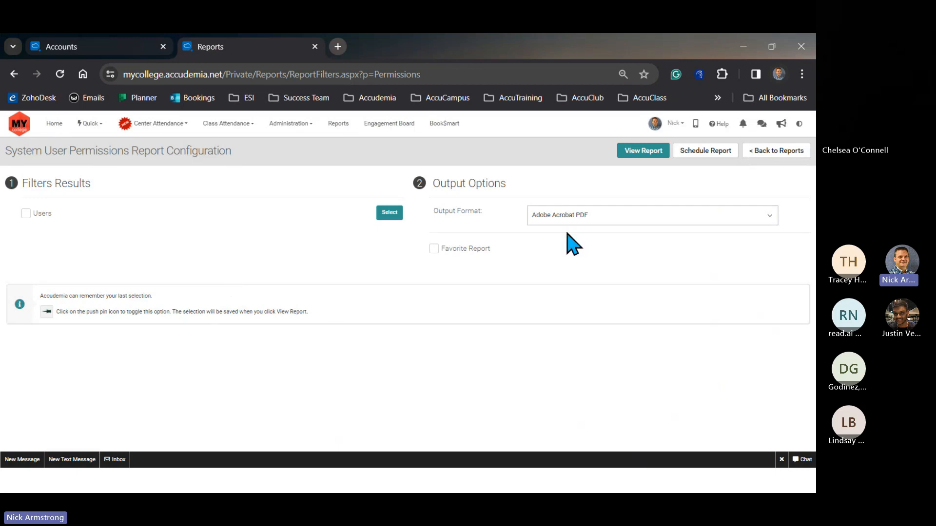
# Generate the system user permissions report as CSV File (Unformatted Excel File) and open the downloaded file in Excel
pyautogui.click(565, 217)
pyautogui.click(561, 273)
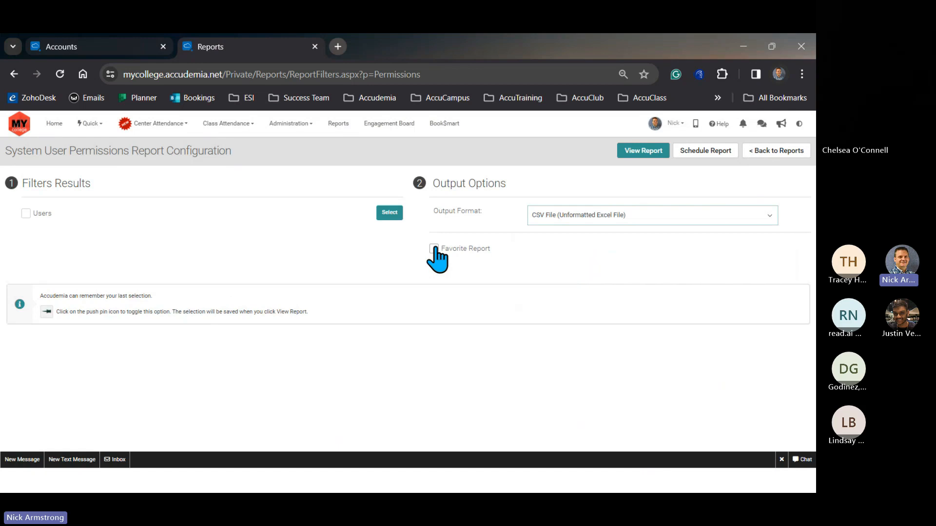
pyautogui.click(638, 154)
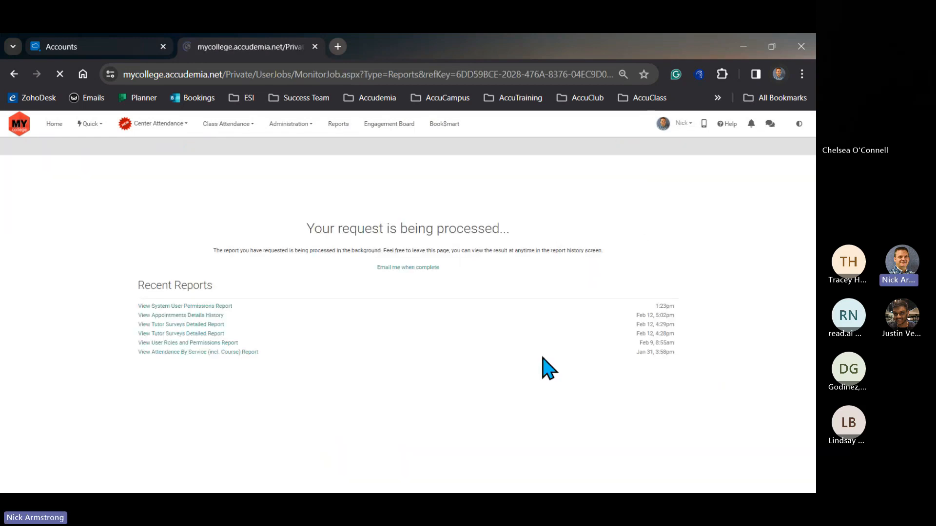
pyautogui.click(373, 236)
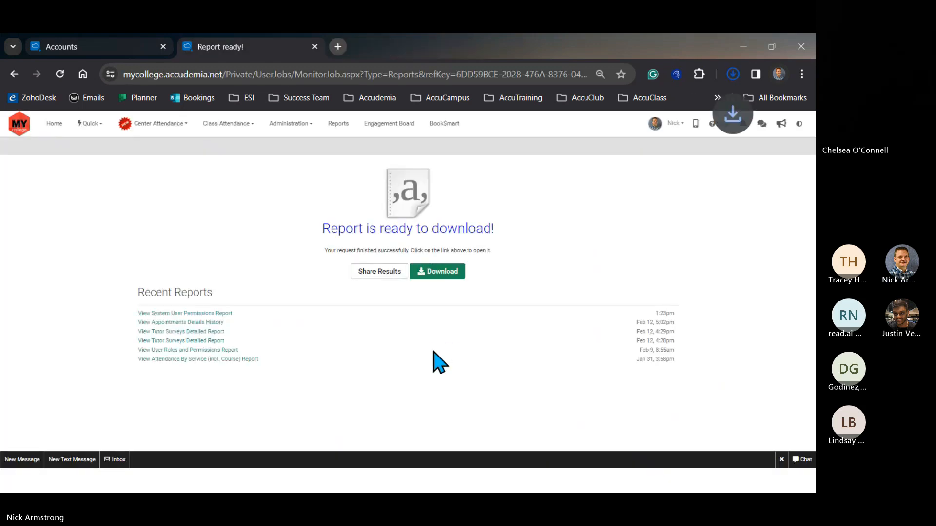
pyautogui.click(627, 112)
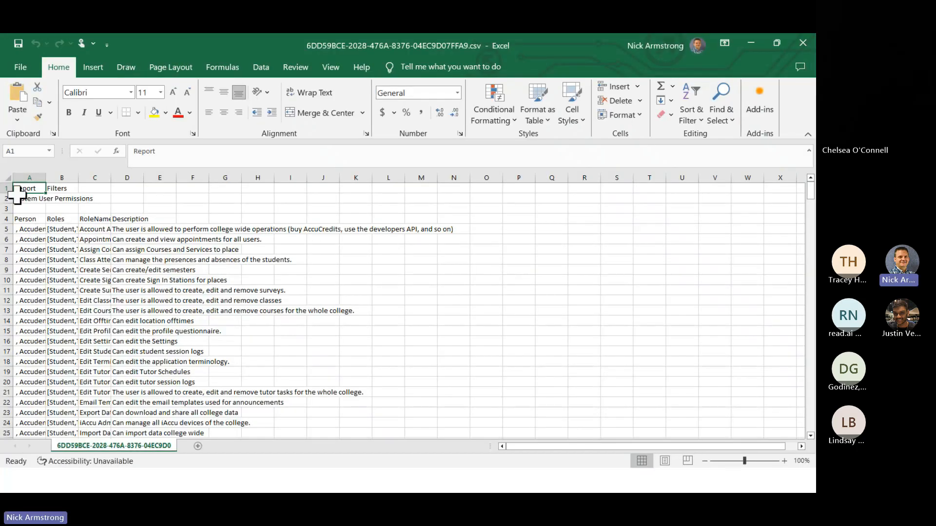
# Autofit all columns of the report sheet to their contents and clear the full-sheet selection
pyautogui.click(8, 178)
pyautogui.doubleClick(48, 180)
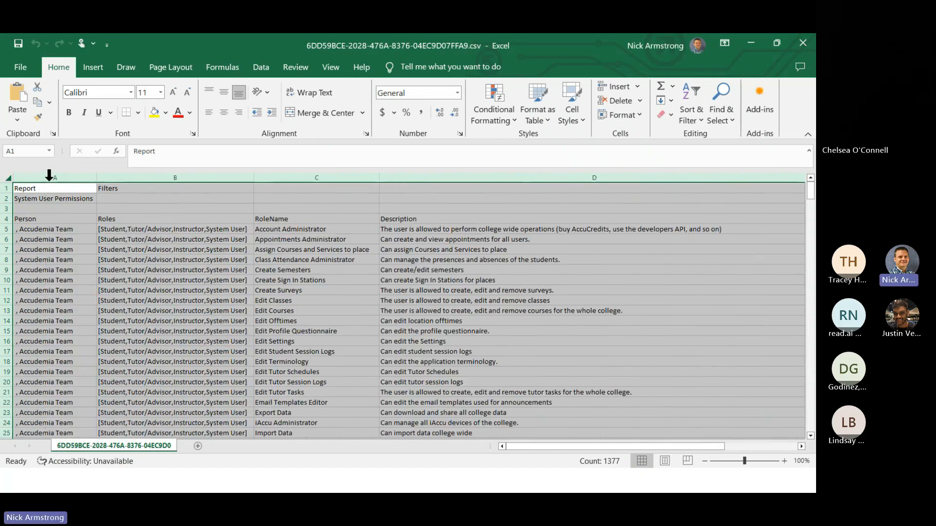
pyautogui.click(242, 322)
pyautogui.click(278, 358)
pyautogui.click(209, 369)
pyautogui.click(290, 369)
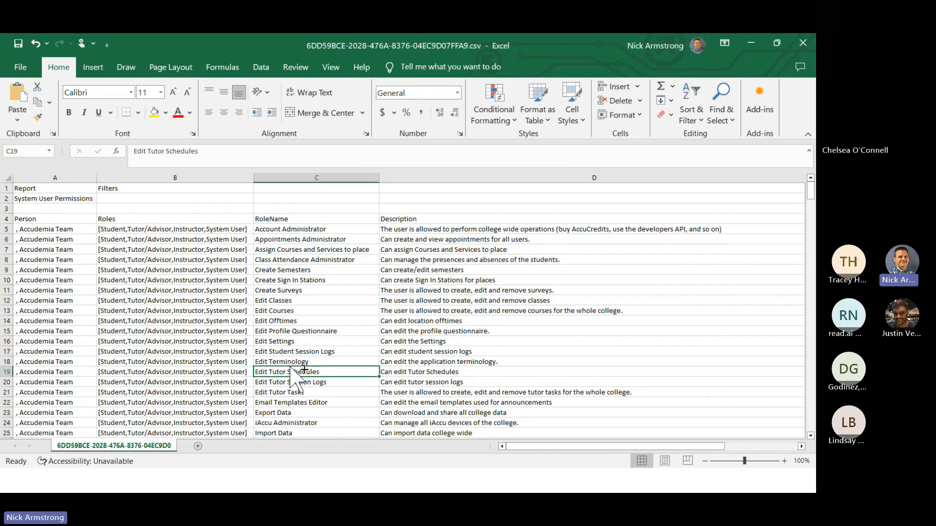
# Go through the report down to its last row and back up, examining the roles and permissions listed for each person
pyautogui.hotkey('ctrl', 'Down')
pyautogui.press('Down')
pyautogui.press('Down')
pyautogui.press('Down')
pyautogui.press('Up')
pyautogui.press('Down')
pyautogui.press('Down')
pyautogui.press('Down')
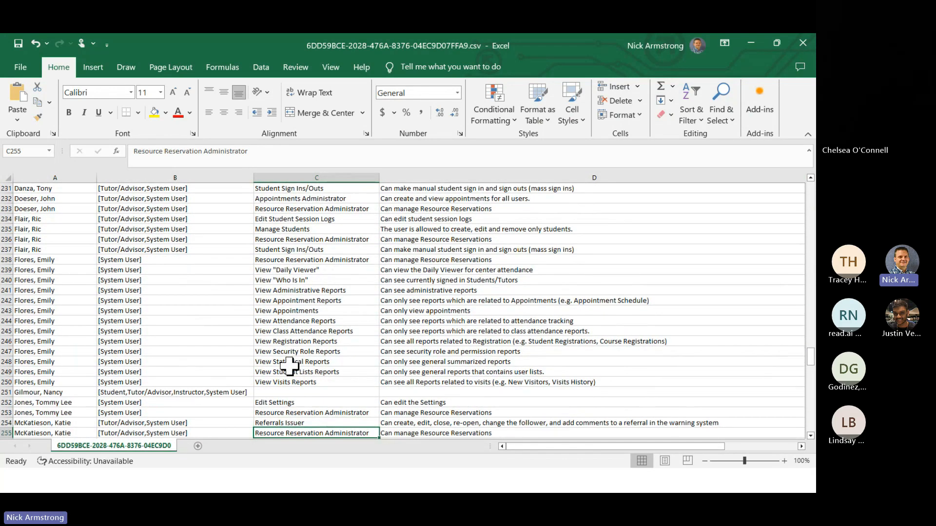
pyautogui.hotkey('ctrl', 'Down')
pyautogui.press('Down')
pyautogui.press('Down')
pyautogui.press('Left')
pyautogui.press('Up')
pyautogui.press('Up')
pyautogui.hotkey('ctrl', 'Up')
pyautogui.press('Down')
pyautogui.press('Down')
pyautogui.press('Down')
pyautogui.press('Down')
pyautogui.press('Down')
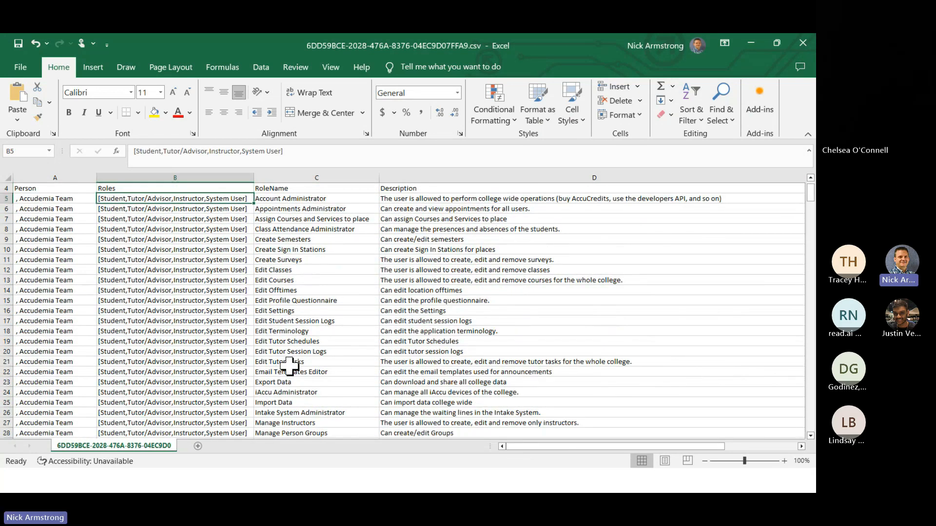
pyautogui.hotkey('ctrl', 'Down')
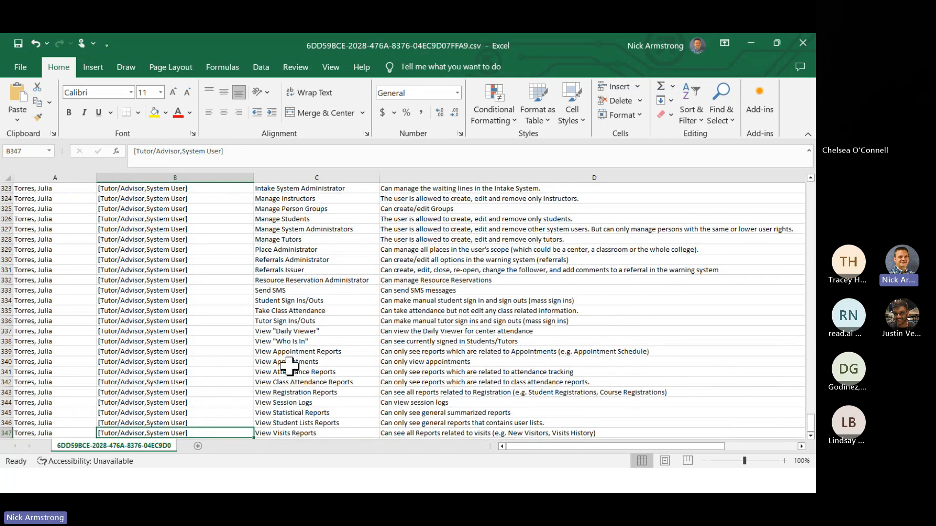
pyautogui.scroll(-2, 319, 351)
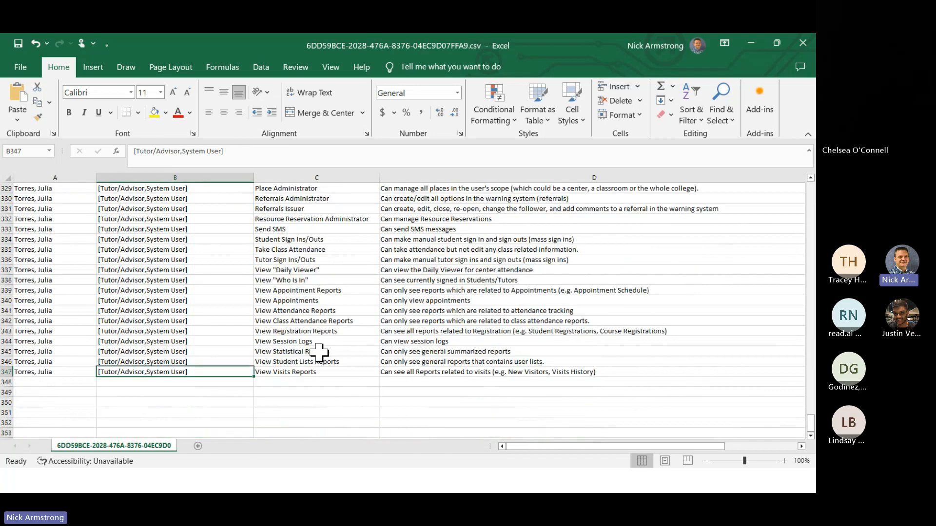
pyautogui.scroll(20, 318, 350)
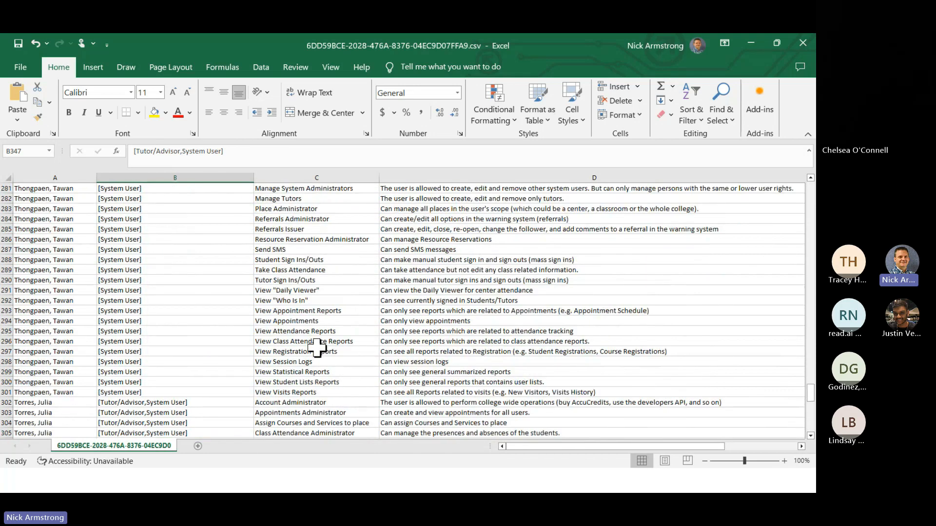
pyautogui.scroll(9, 308, 343)
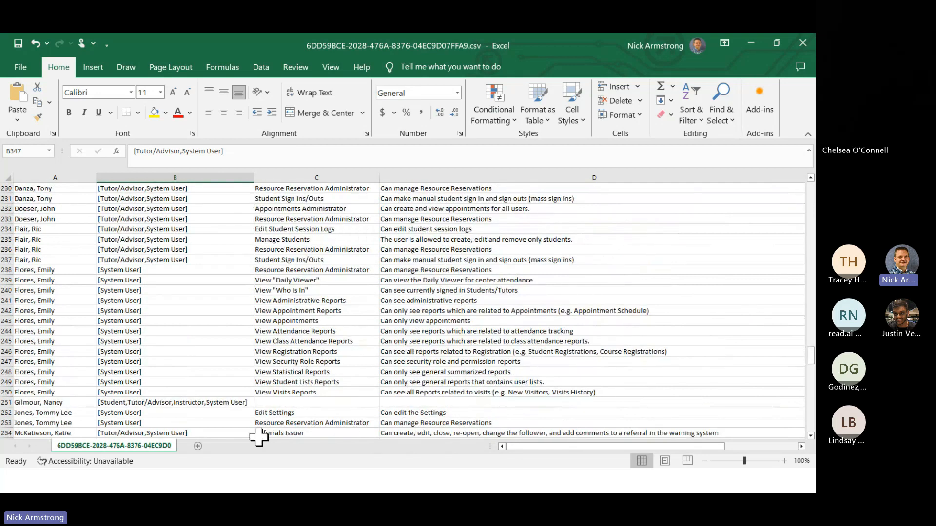
# Mark the person and roles in cells A251:B251, examine the rows above them, and close the report workbook
pyautogui.click(238, 401)
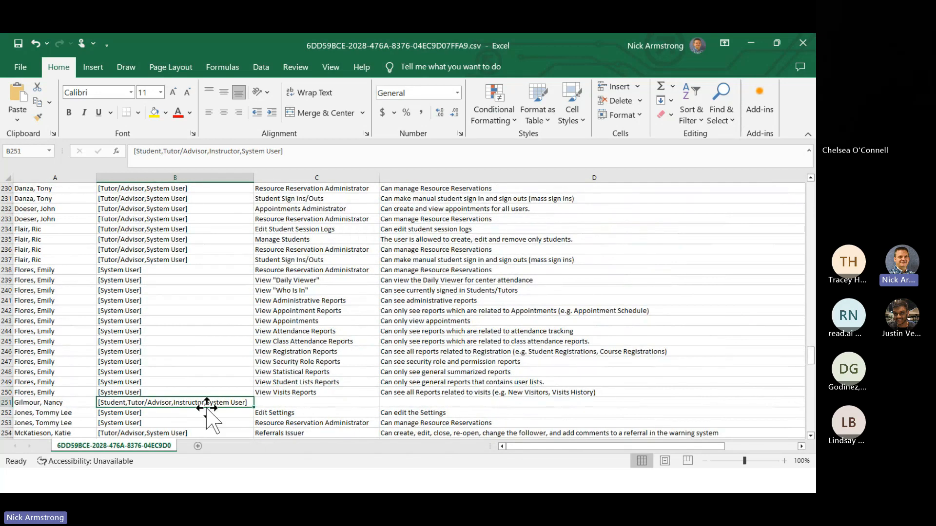
pyautogui.moveTo(45, 403); pyautogui.dragTo(219, 404)
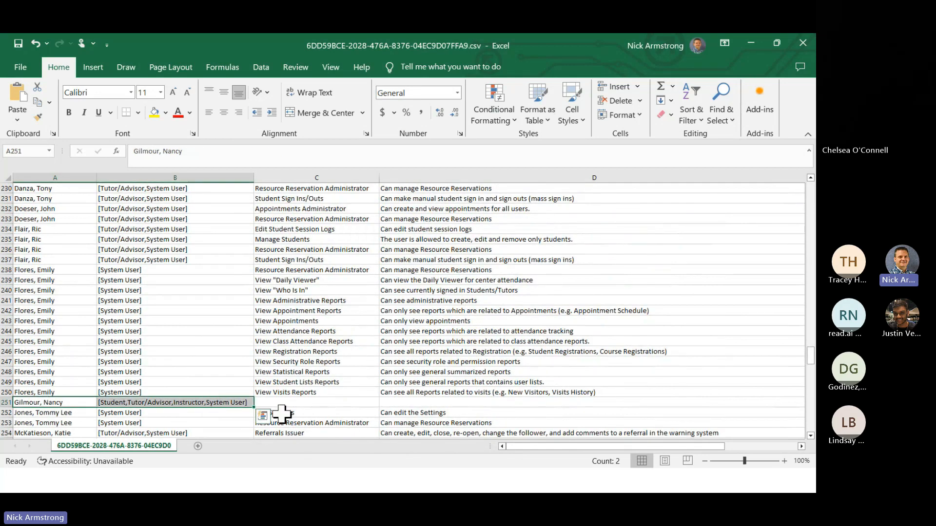
pyautogui.scroll(17, 219, 352)
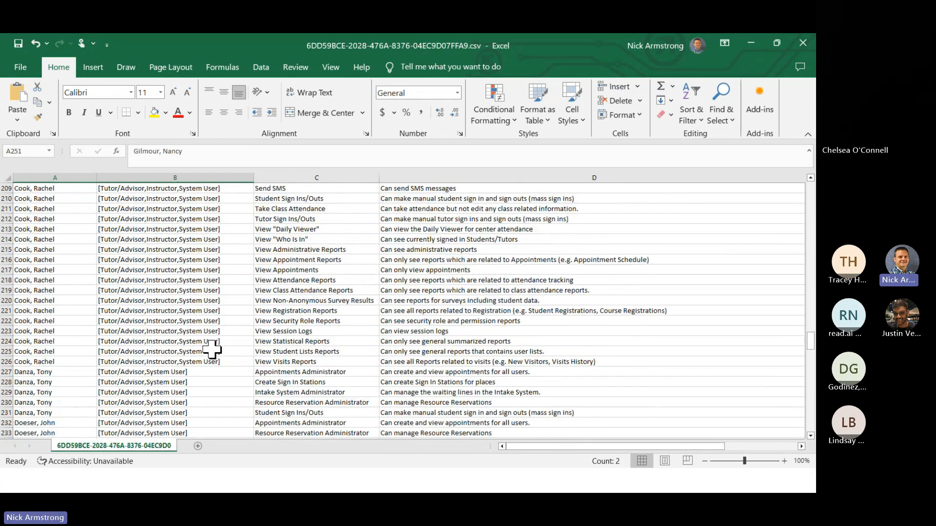
pyautogui.scroll(20, 219, 352)
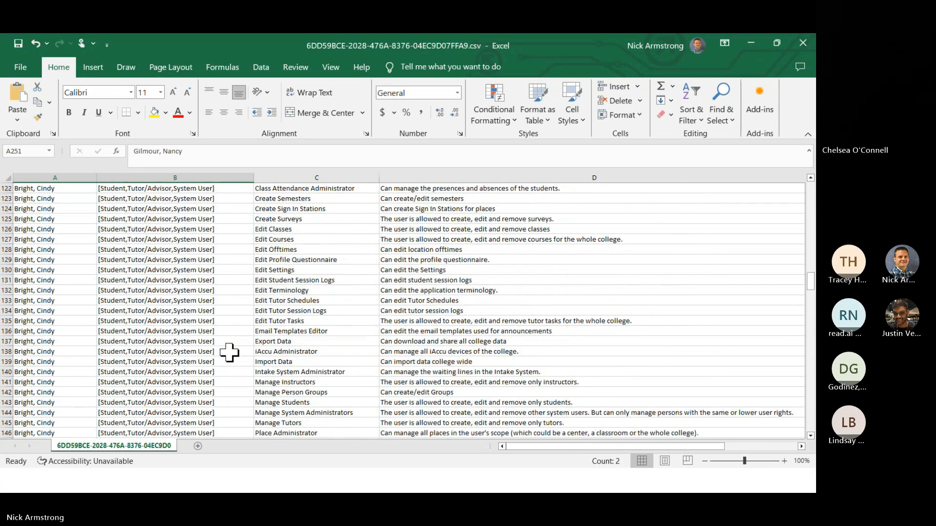
pyautogui.scroll(20, 230, 355)
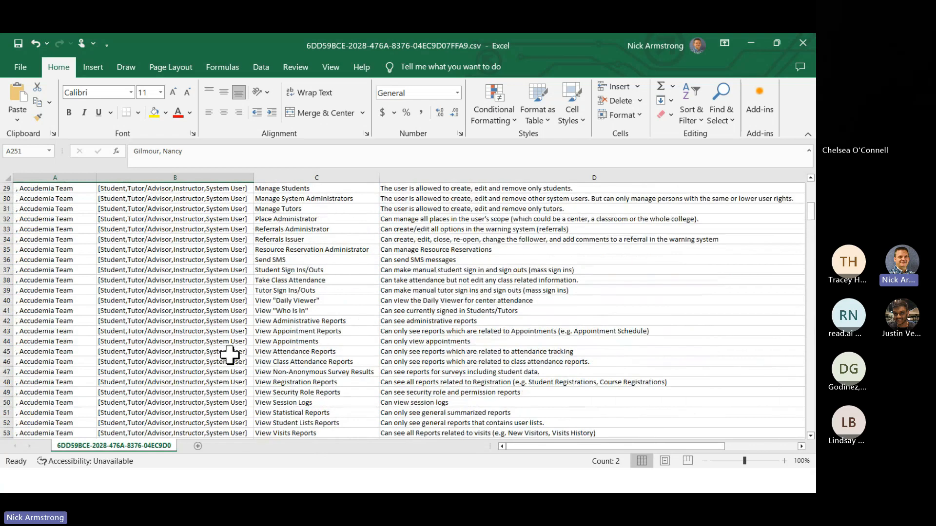
pyautogui.click(803, 45)
pyautogui.click(449, 274)
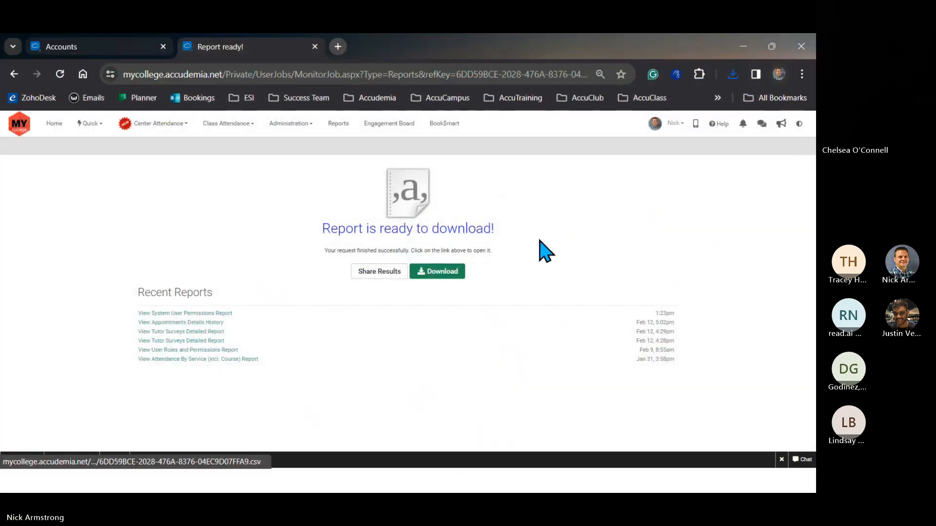
# Return to the reports list, filter it by "permi" and open the User Roles and Permissions report
pyautogui.click(13, 75)
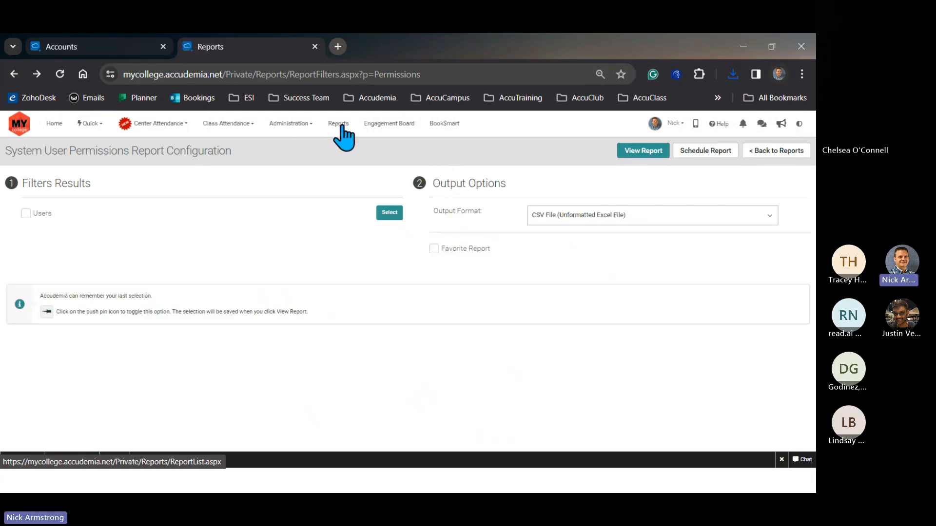
pyautogui.click(340, 126)
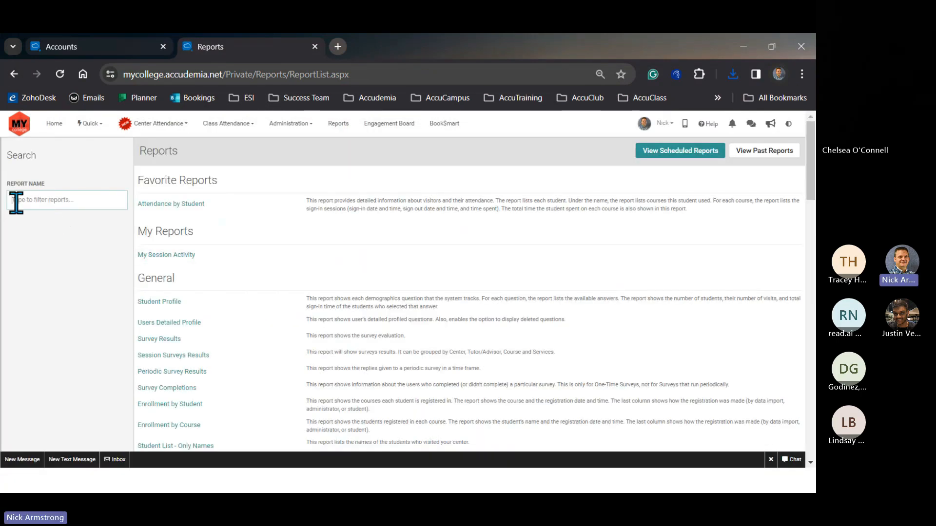
pyautogui.click(16, 203)
pyautogui.write('permi')
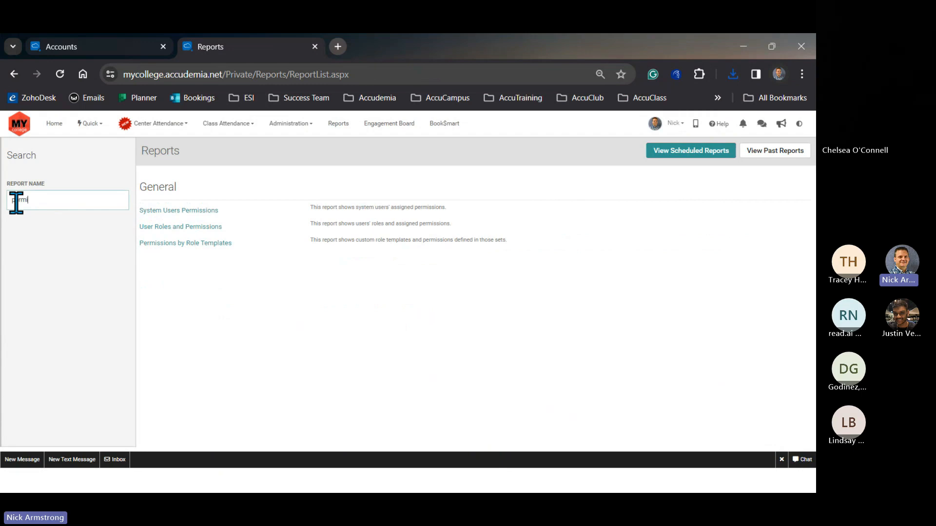
pyautogui.click(198, 243)
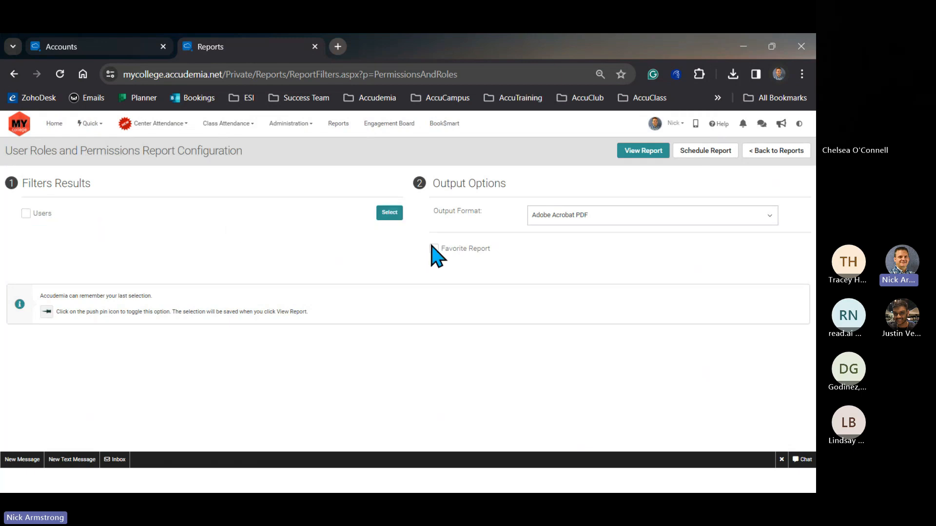
# Generate the User Roles and Permissions report in the CSV File (Unformatted Excel File) format
pyautogui.click(591, 220)
pyautogui.click(579, 263)
pyautogui.click(644, 155)
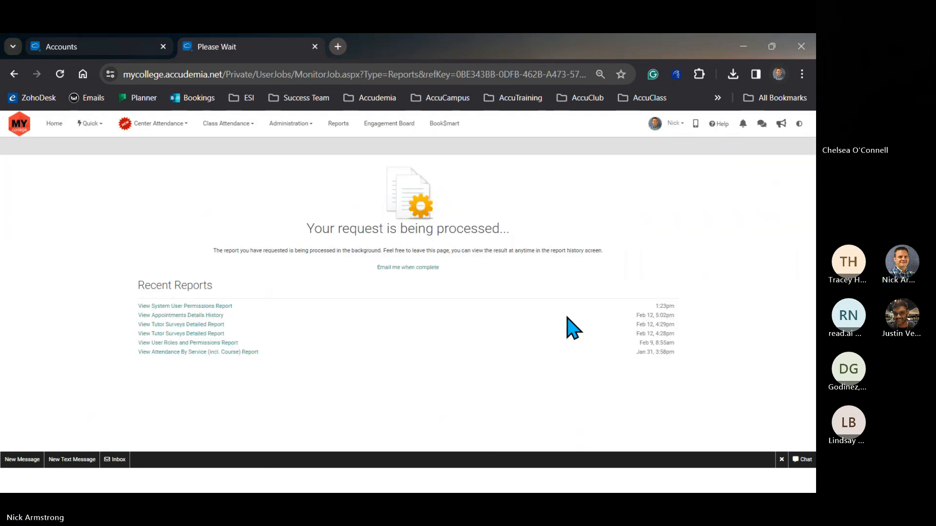
# Open the finished report in Excel, autofit all its columns to their contents and clear the full-sheet selection
pyautogui.click(375, 229)
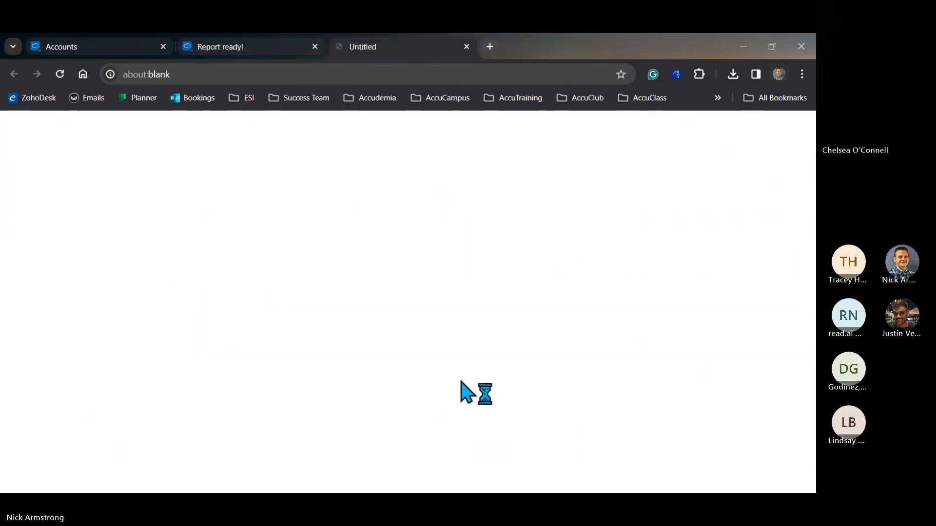
pyautogui.click(660, 120)
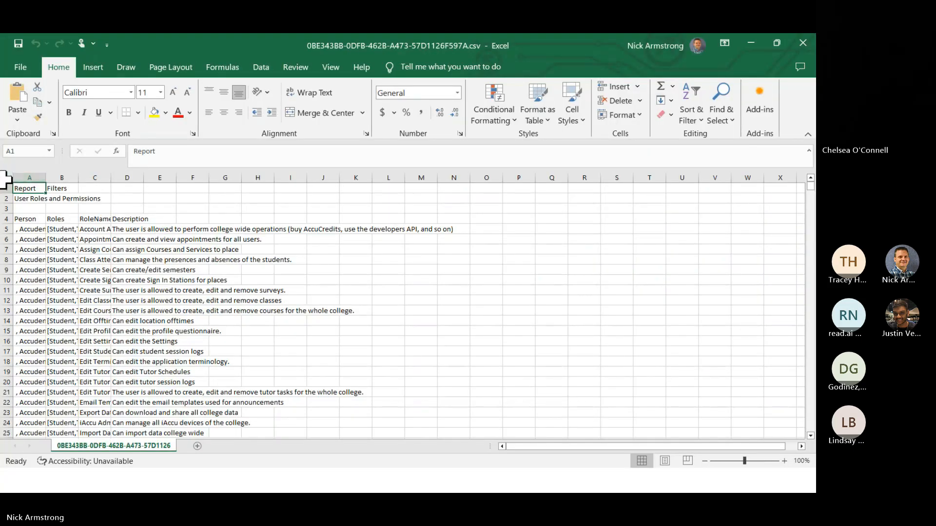
pyautogui.click(7, 179)
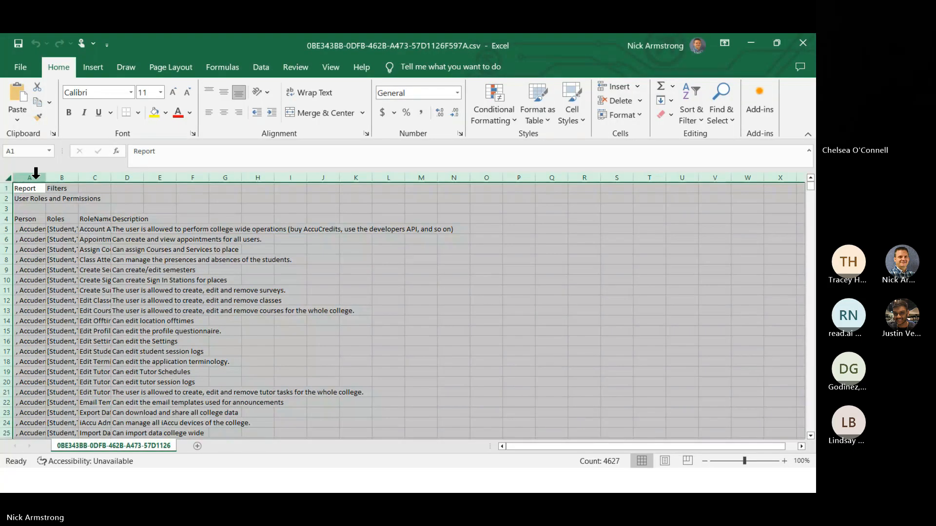
pyautogui.doubleClick(44, 180)
pyautogui.click(267, 240)
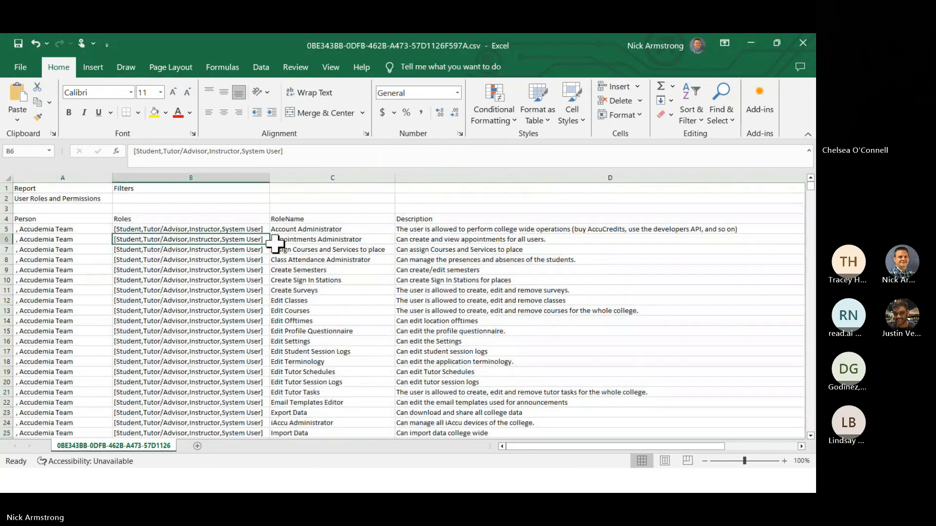
# Go down the report from row 13 to rows 54–58 and examine the people listed there and their roles
pyautogui.click(347, 314)
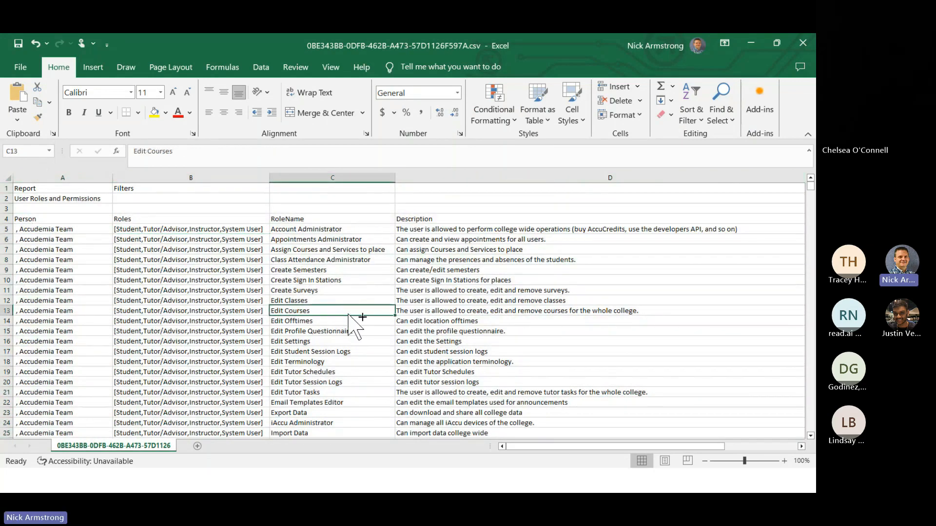
pyautogui.press('Down')
pyautogui.press('Down')
pyautogui.press('Down')
pyautogui.press('Down')
pyautogui.press('Down')
pyautogui.press('Down')
pyautogui.press('Down')
pyautogui.press('Down')
pyautogui.press('Down')
pyautogui.press('Down')
pyautogui.press('Down')
pyautogui.press('Down')
pyautogui.press('Down')
pyautogui.press('Down')
pyautogui.press('Down')
pyautogui.press('Down')
pyautogui.press('Down')
pyautogui.press('Down')
pyautogui.press('Down')
pyautogui.press('Down')
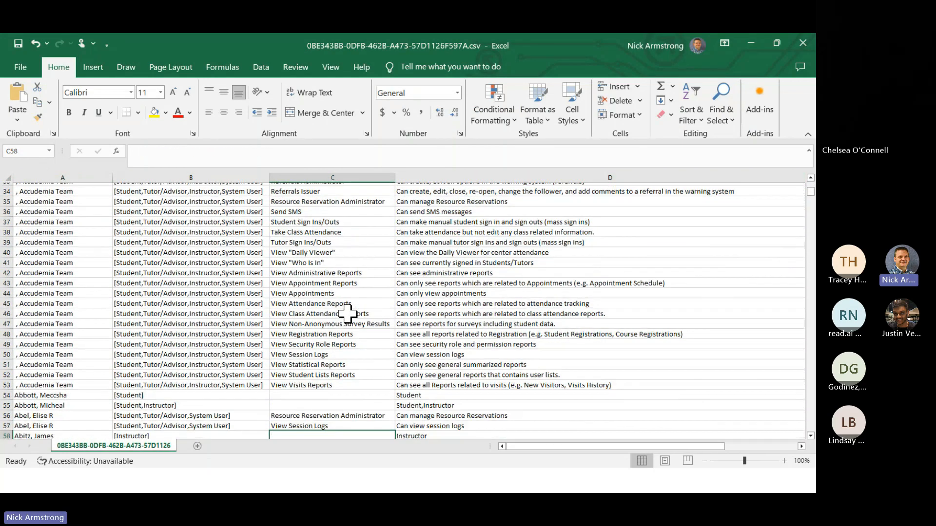
pyautogui.press('Left')
pyautogui.press('Left')
pyautogui.press('Up')
pyautogui.press('Up')
pyautogui.press('Up')
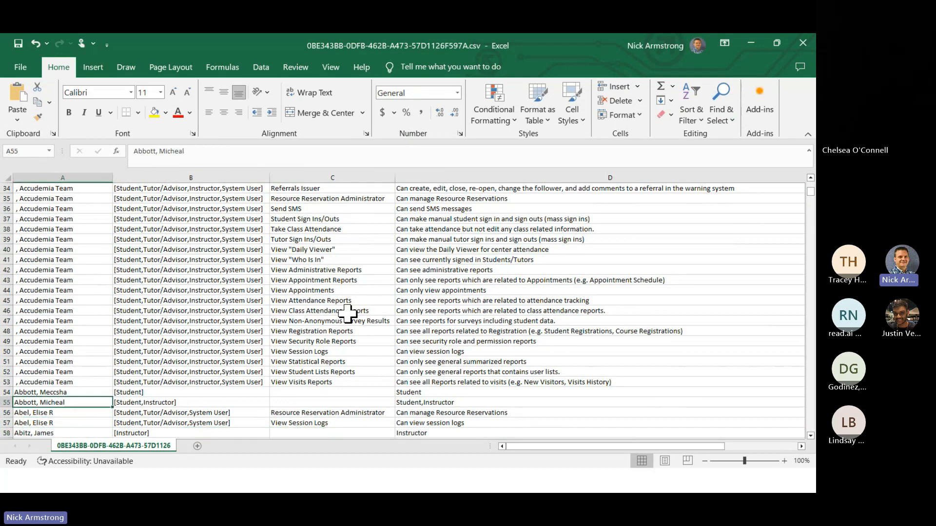
pyautogui.press('Up')
pyautogui.press('Right')
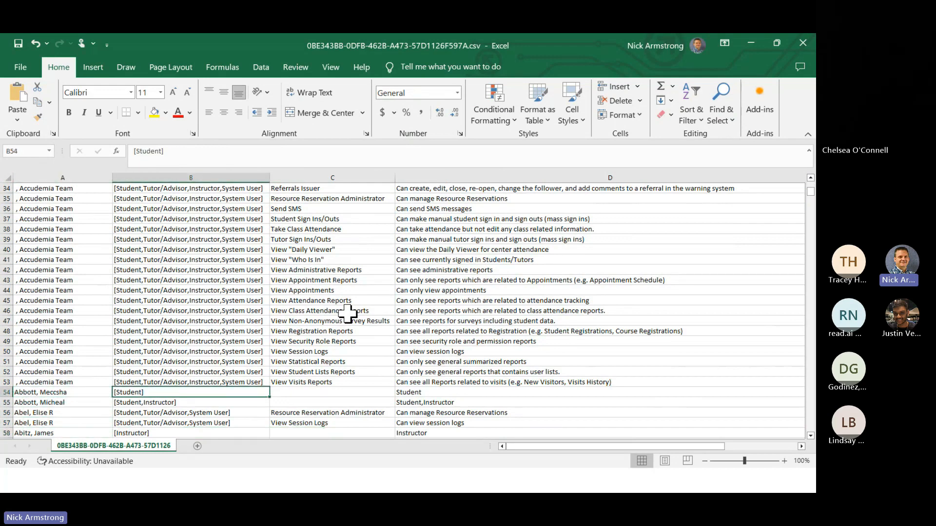
# Compare the role names and descriptions in rows 50 to 55, mark cells B54:D55, and close the workbook without saving
pyautogui.click(434, 393)
pyautogui.moveTo(433, 349); pyautogui.dragTo(349, 349)
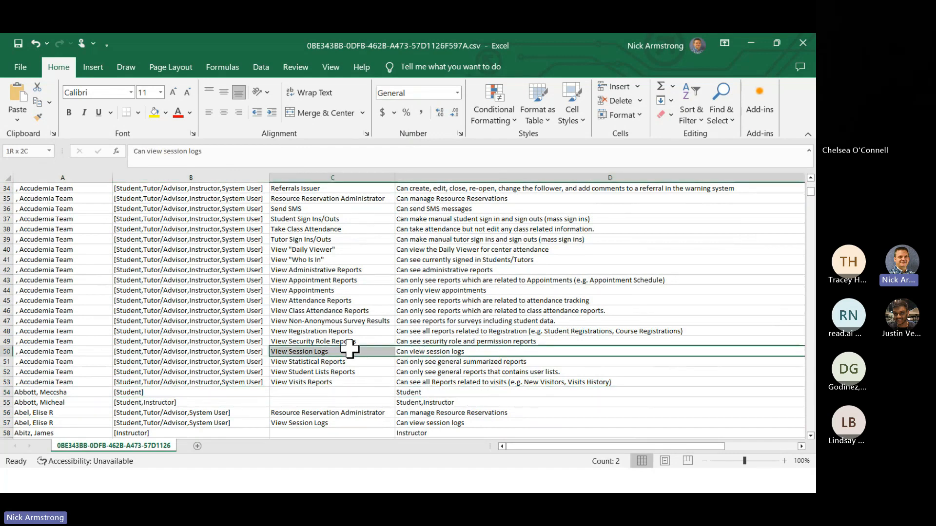
pyautogui.click(318, 350)
pyautogui.click(420, 351)
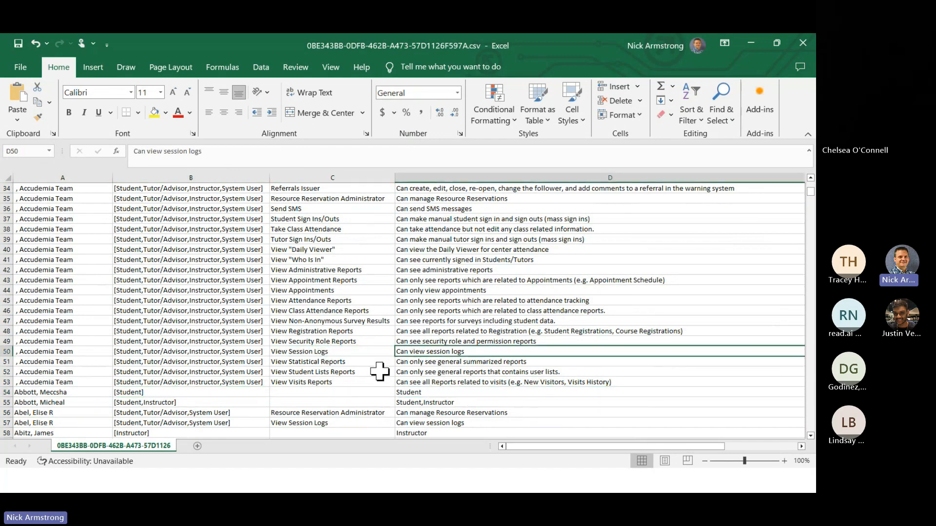
pyautogui.click(336, 352)
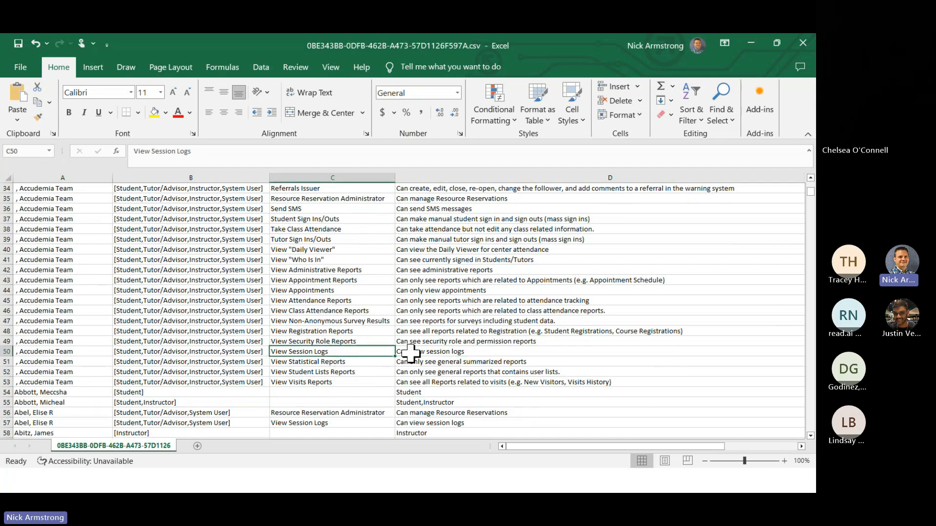
pyautogui.click(406, 392)
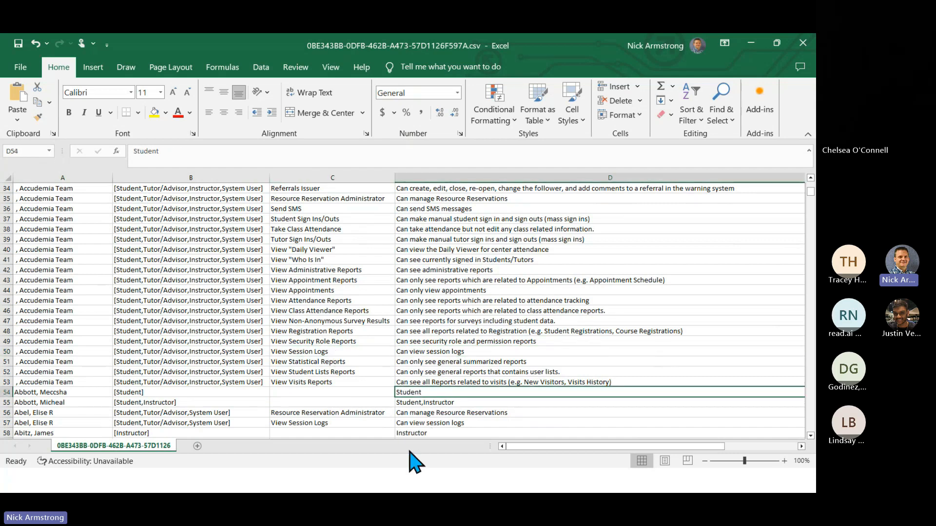
pyautogui.click(434, 404)
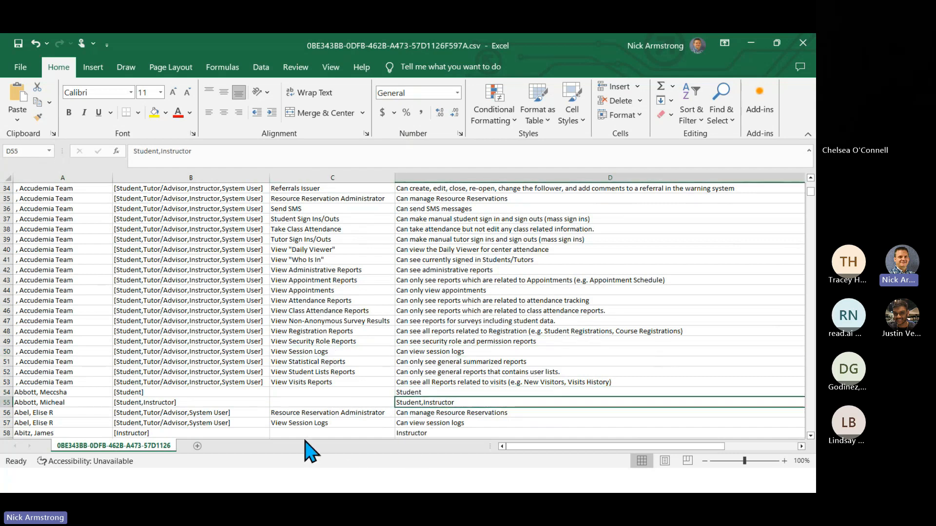
pyautogui.moveTo(124, 389); pyautogui.dragTo(465, 403)
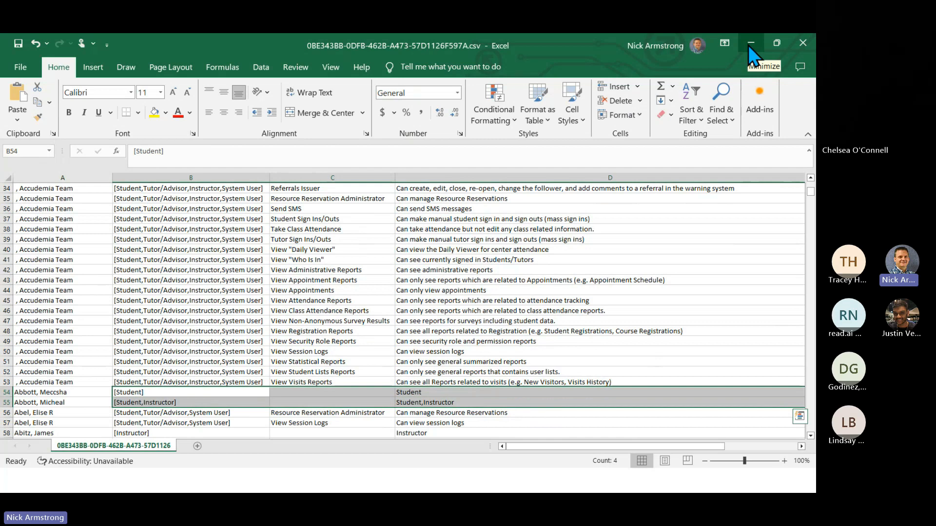
pyautogui.click(488, 373)
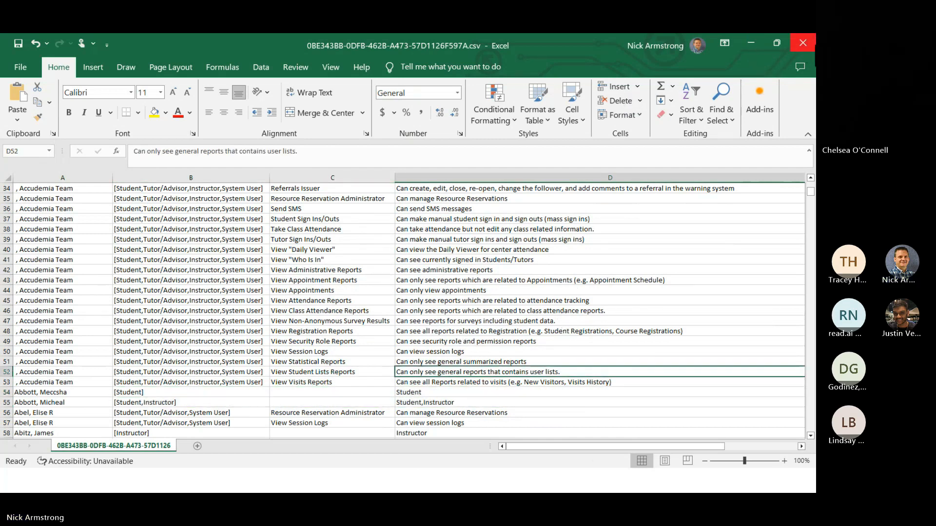
pyautogui.click(811, 47)
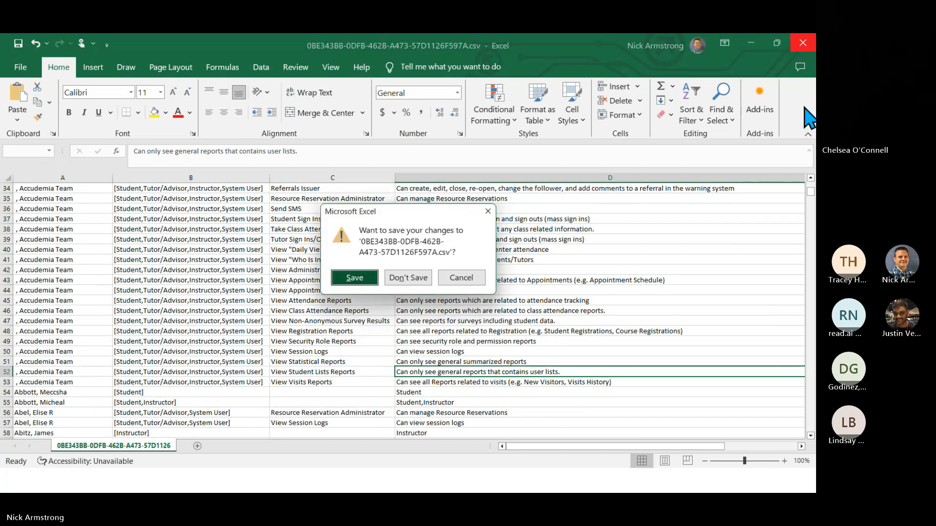
pyautogui.click(414, 281)
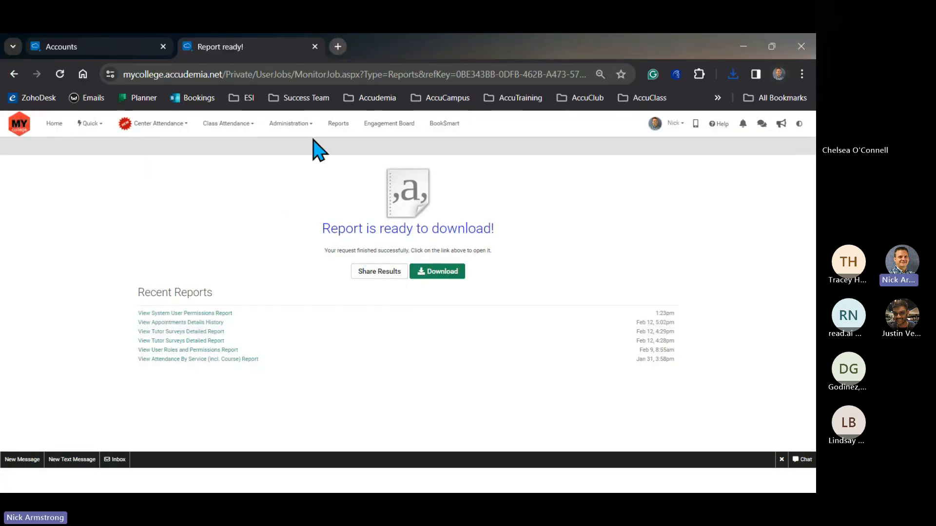
# Return to the reports list, filter it by "perm" and open the Permissions by Role Templates report
pyautogui.click(295, 126)
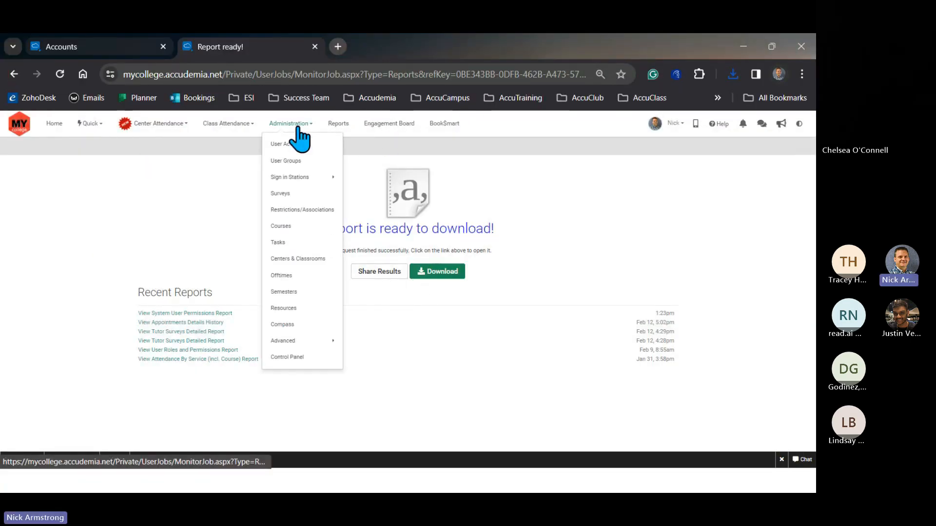
pyautogui.click(337, 126)
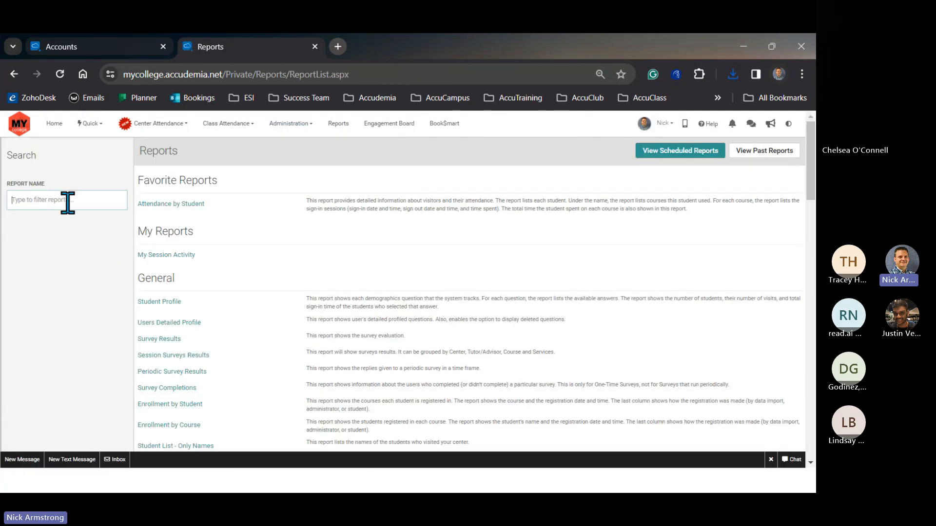
pyautogui.write('perm')
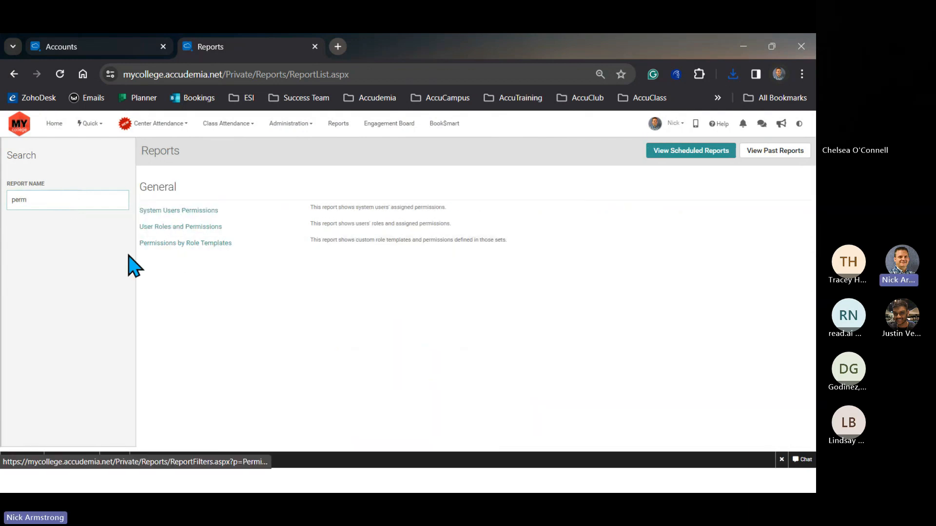
pyautogui.click(223, 254)
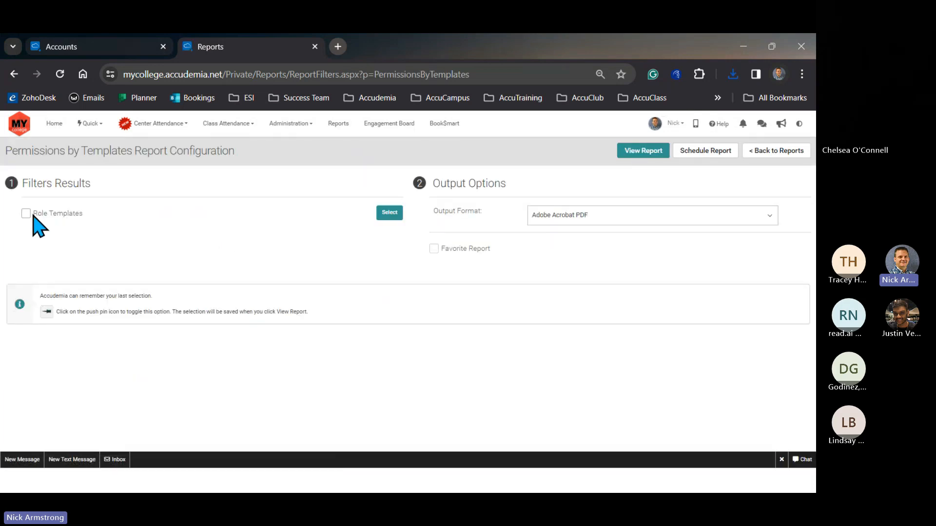
# Filter the report to the Front Desk Staff role template and generate it as a CSV File (Unformatted Excel File)
pyautogui.click(390, 213)
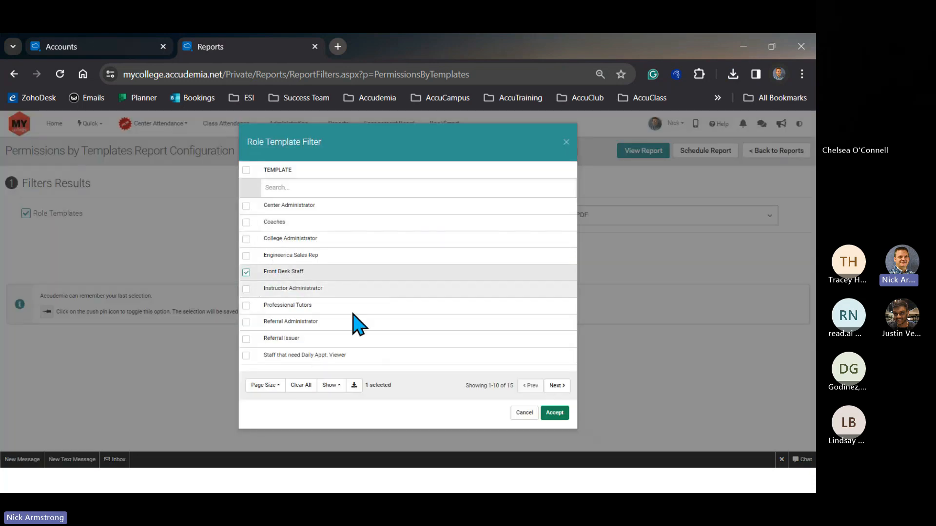
pyautogui.click(555, 413)
pyautogui.click(578, 219)
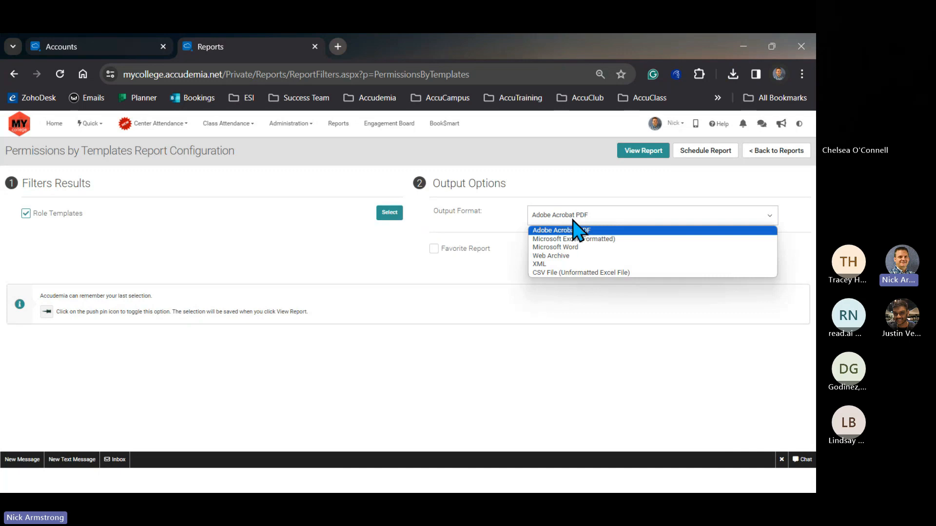
pyautogui.click(553, 274)
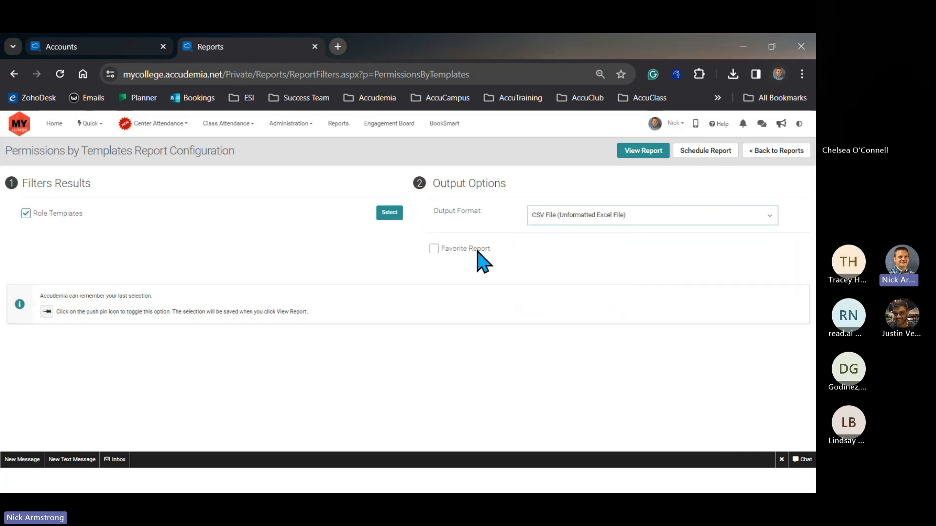
pyautogui.click(636, 152)
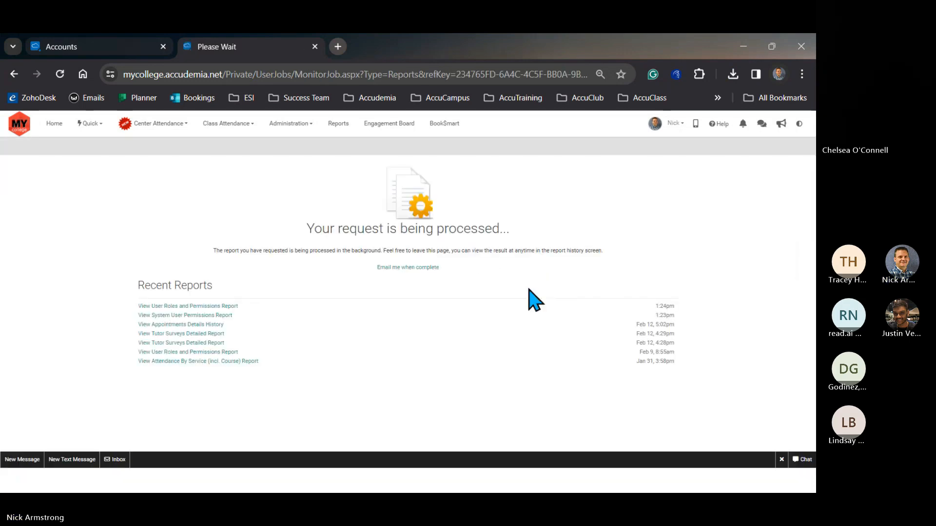
# Open the finished template permissions report in Excel and autofit columns A and B to their contents
pyautogui.click(385, 232)
pyautogui.click(608, 124)
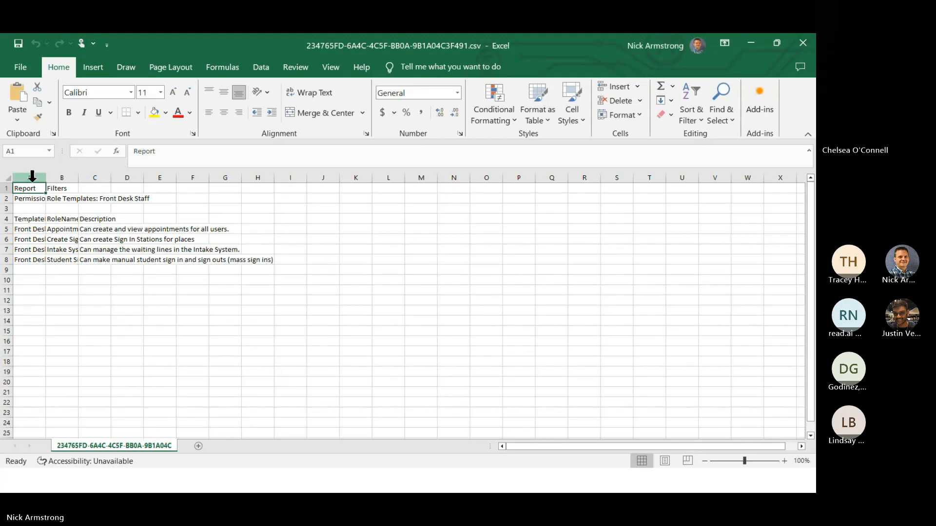
pyautogui.moveTo(32, 176); pyautogui.dragTo(73, 178)
pyautogui.doubleClick(78, 177)
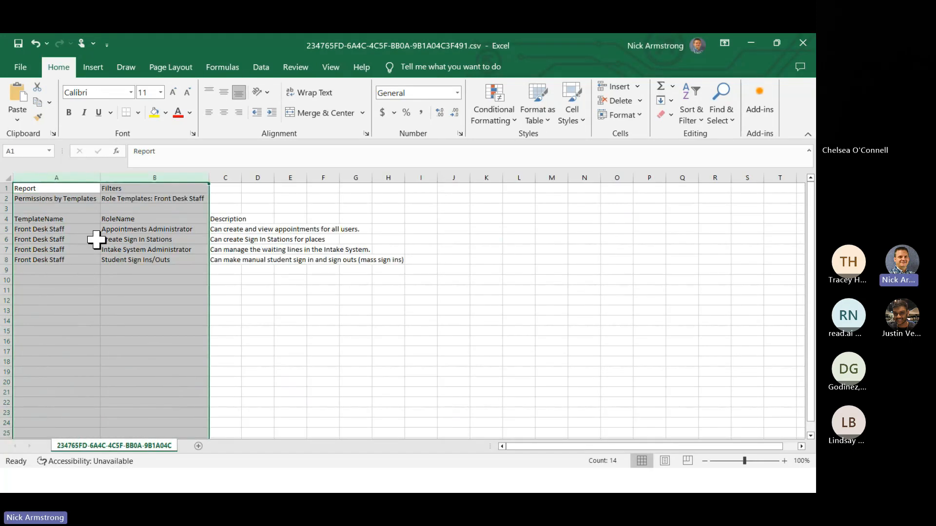
# Mark the Front Desk Staff permission rows in A4:E8 to examine them, and close the workbook without saving
pyautogui.click(61, 216)
pyautogui.moveTo(230, 267); pyautogui.dragTo(234, 259)
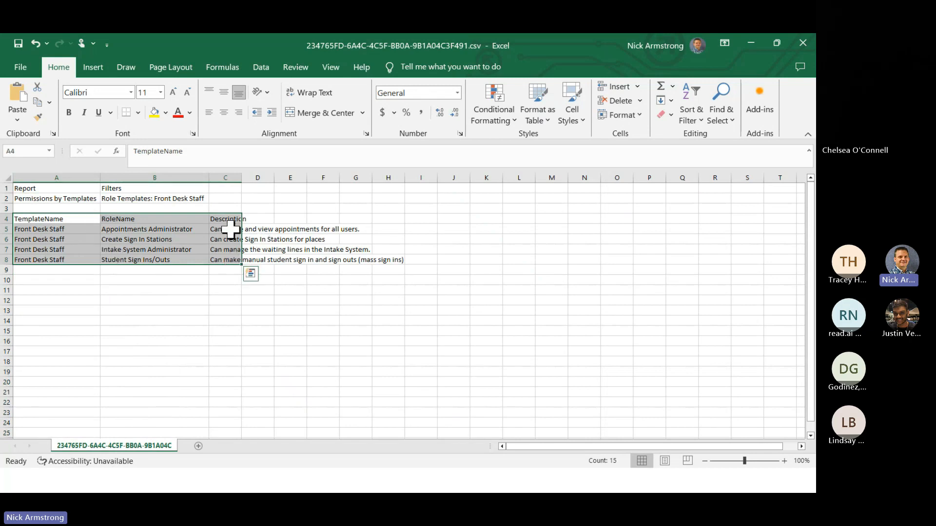
pyautogui.moveTo(57, 222); pyautogui.dragTo(302, 259)
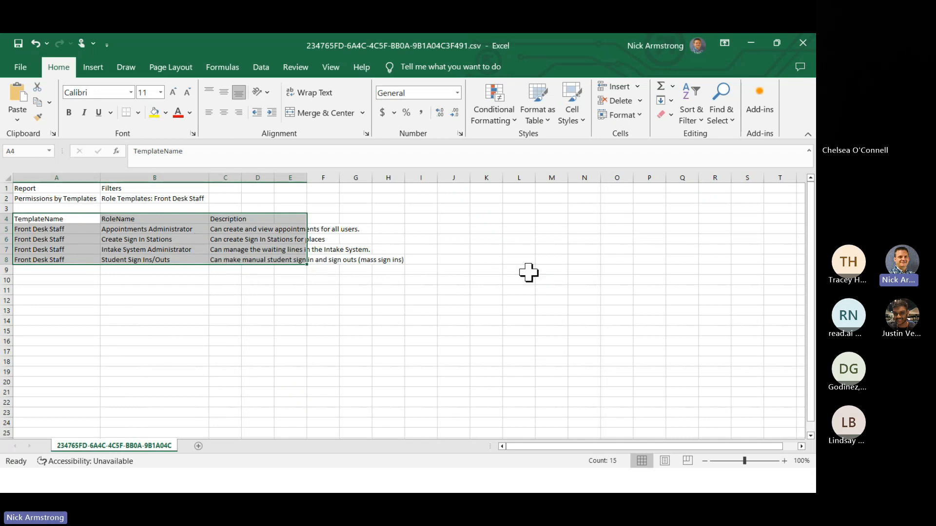
pyautogui.click(809, 49)
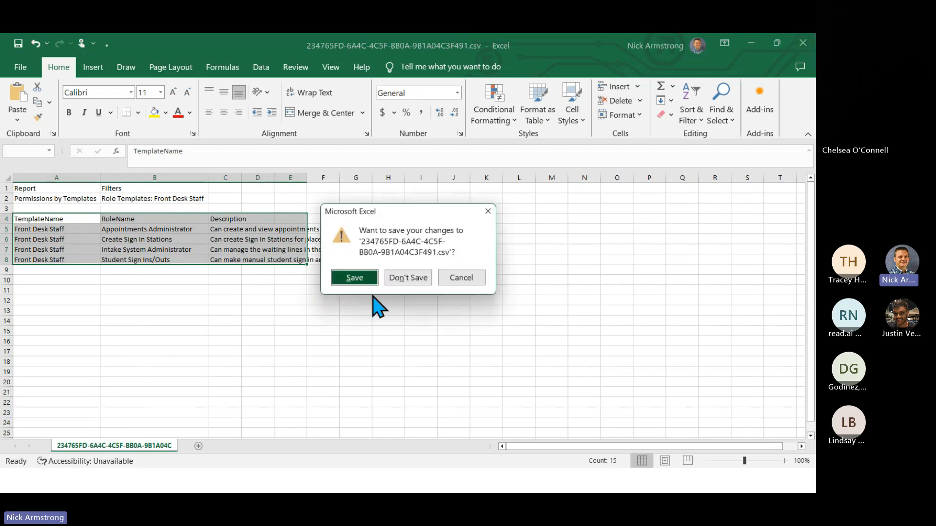
pyautogui.click(407, 278)
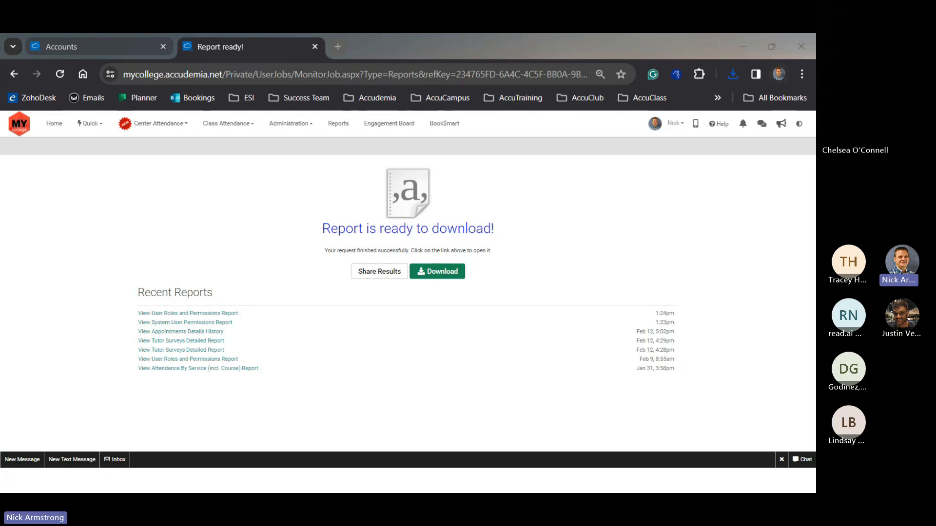
# Open the copied attendance-tracking.com user accounts manual address in a new browser tab, zoom the page out and view the Create System User Account section
pyautogui.click(341, 49)
pyautogui.rightClick(335, 74)
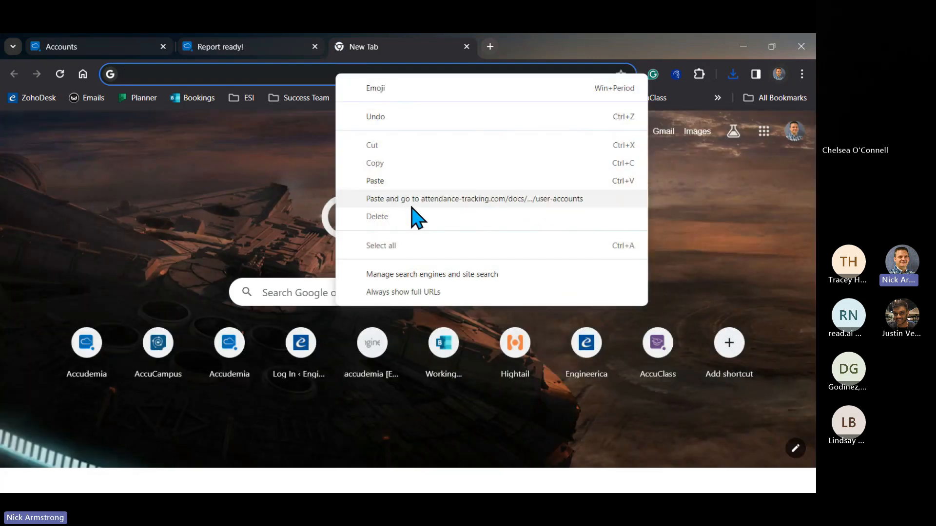
pyautogui.click(409, 199)
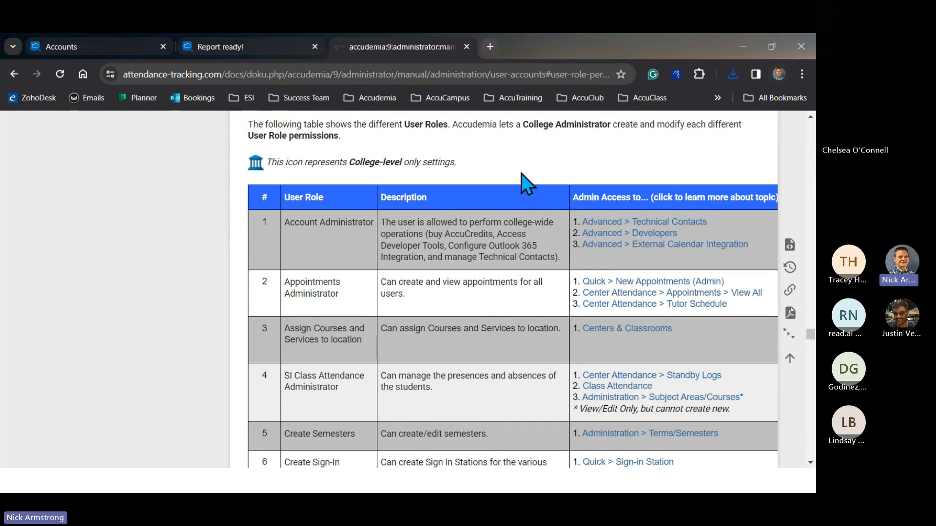
pyautogui.rightClick(538, 174)
pyautogui.click(568, 208)
pyautogui.hotkey('ctrl', '-')
pyautogui.hotkey('ctrl', '-')
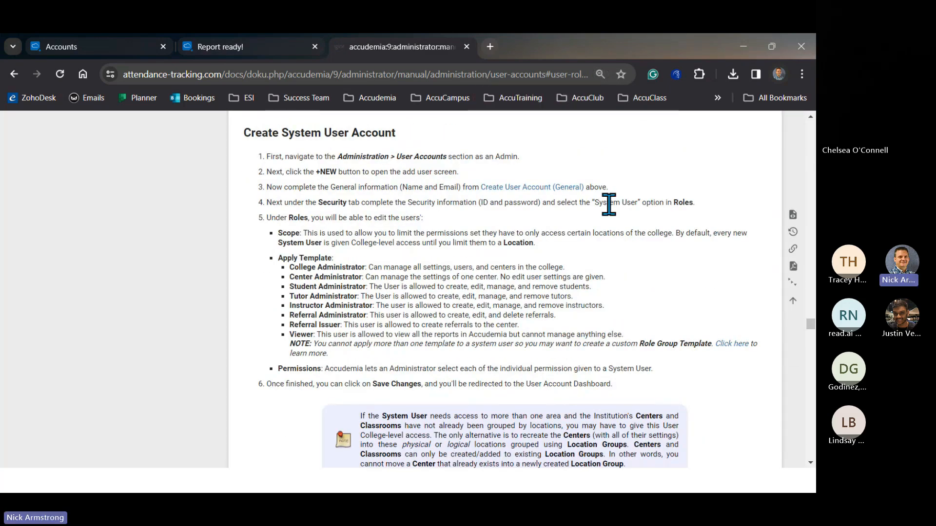
# Find the User Role Permissions section of the manual, zoom the page to 80% and mark its heading and introduction for reading
pyautogui.scroll(2, 609, 202)
pyautogui.scroll(-10, 607, 200)
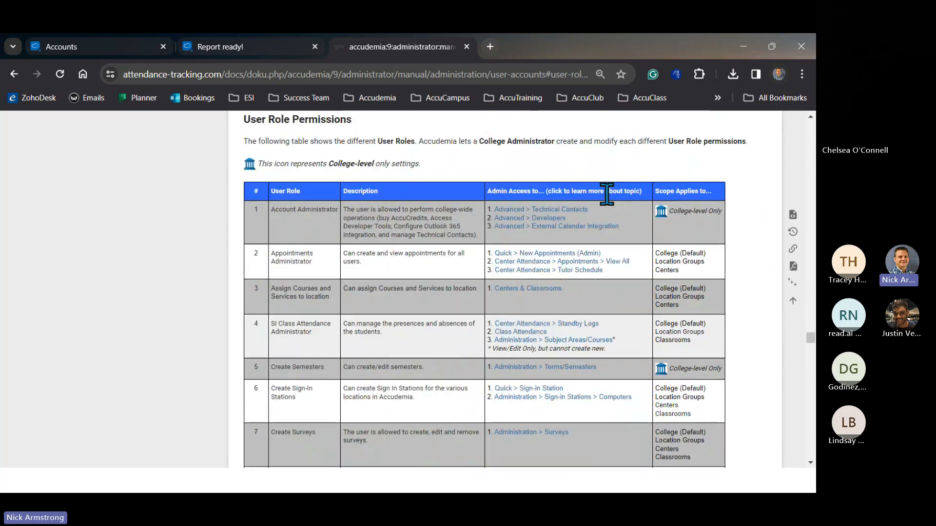
pyautogui.hotkey('ctrl', '+')
pyautogui.scroll(-3, 609, 200)
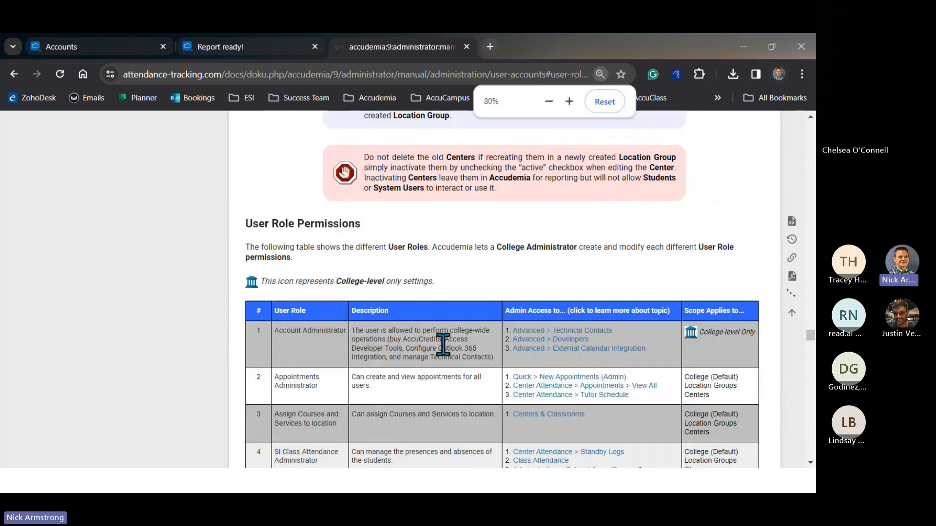
pyautogui.scroll(-1, 291, 253)
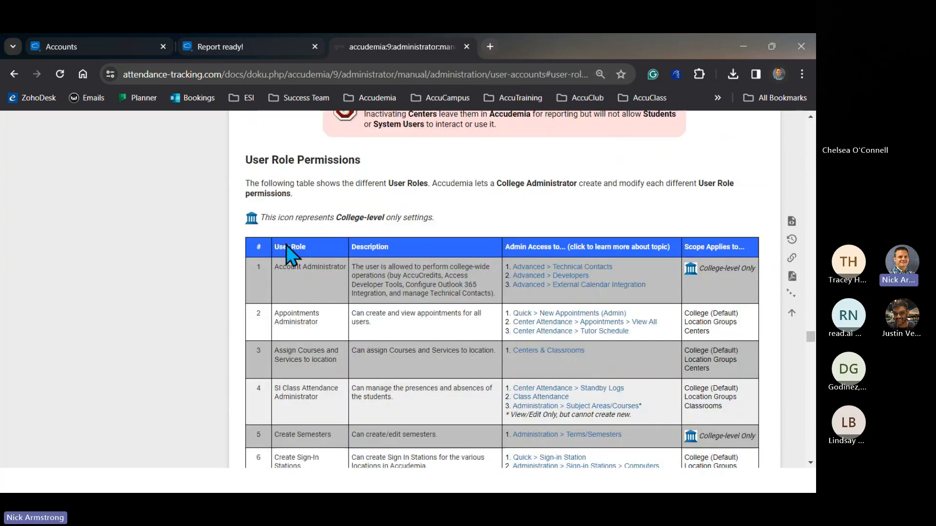
pyautogui.moveTo(244, 158); pyautogui.dragTo(361, 185)
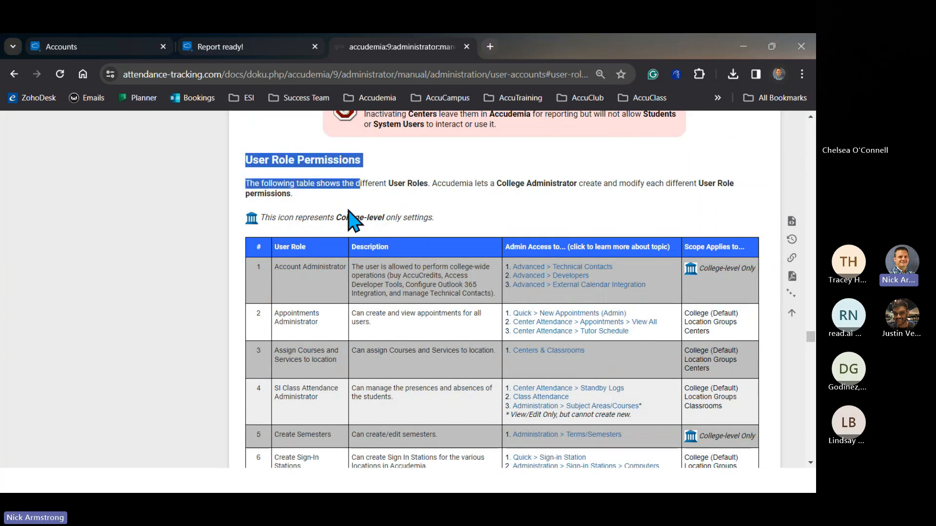
pyautogui.click(348, 210)
# Examine the Account Administrator description and the view/edit note under SI Class Attendance Administrator by marking their text in the permissions table
pyautogui.doubleClick(293, 267)
pyautogui.moveTo(366, 267); pyautogui.dragTo(392, 298)
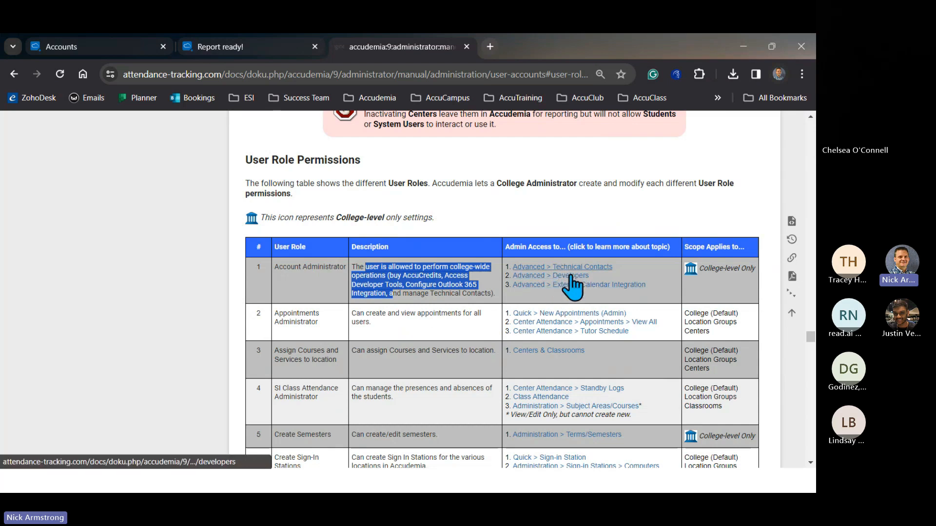
pyautogui.click(456, 292)
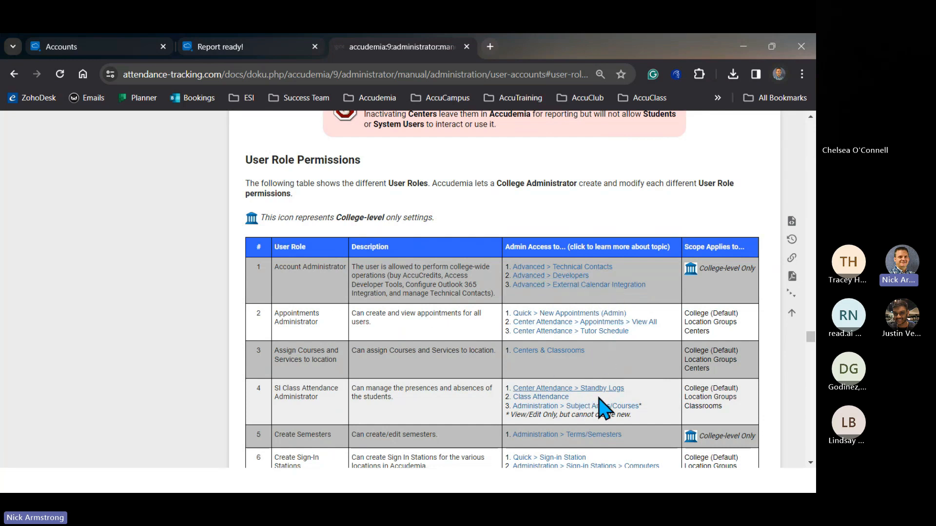
pyautogui.moveTo(633, 417); pyautogui.dragTo(507, 422)
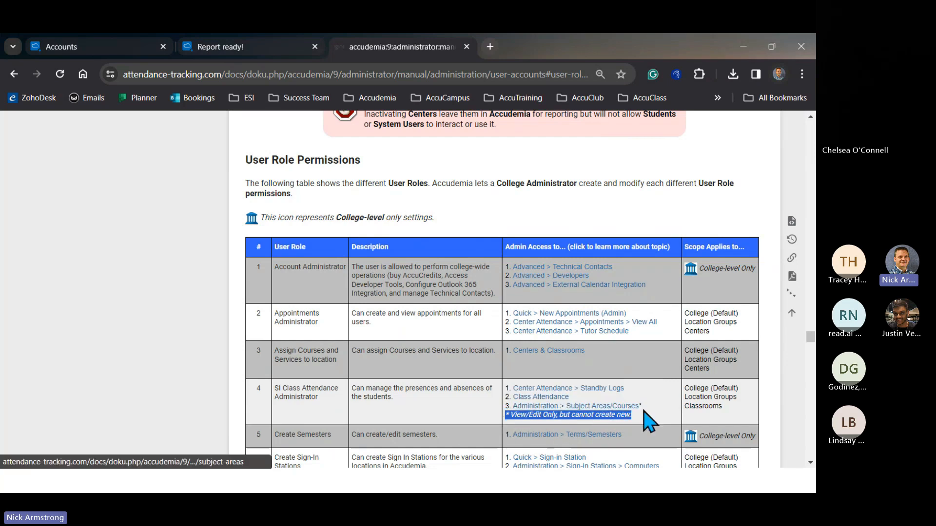
pyautogui.click(659, 296)
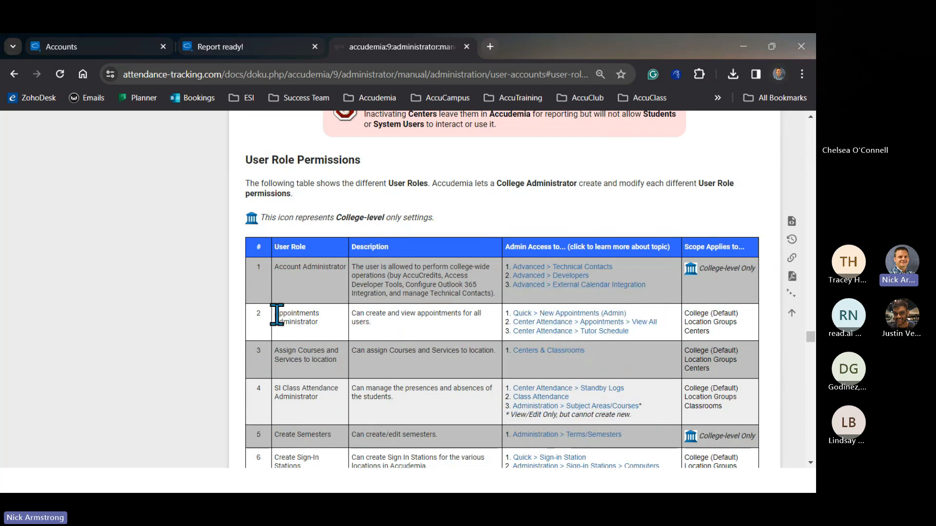
# Mark the Appointments Administrator role in the table and review the areas it can access
pyautogui.moveTo(276, 314); pyautogui.dragTo(325, 336)
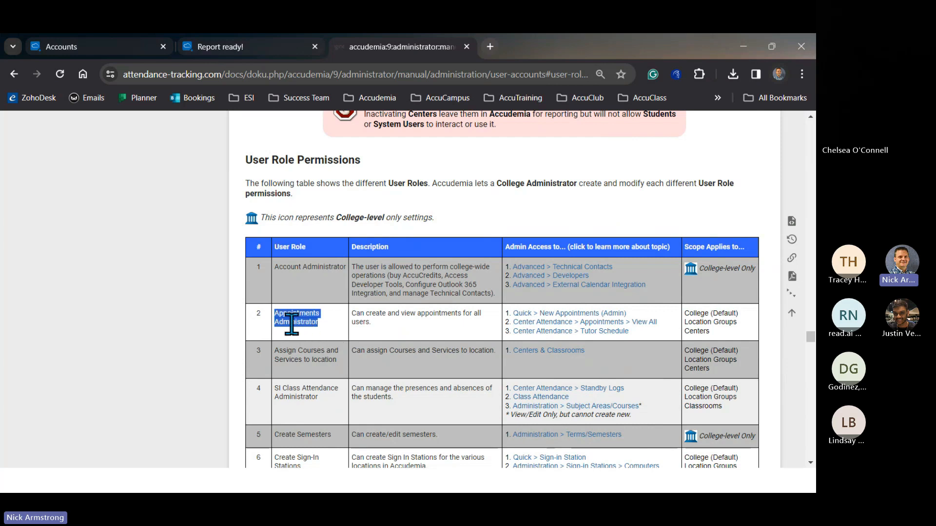
pyautogui.click(391, 328)
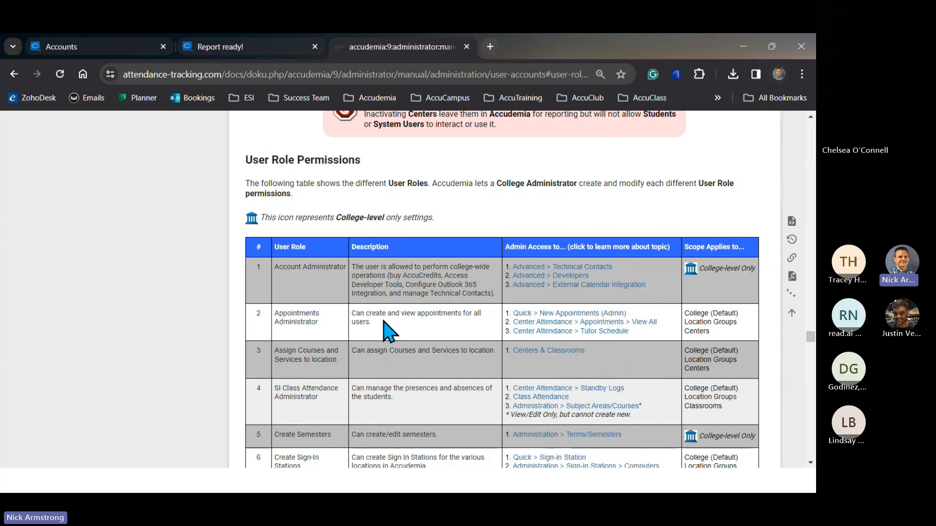
pyautogui.moveTo(324, 326); pyautogui.dragTo(274, 312)
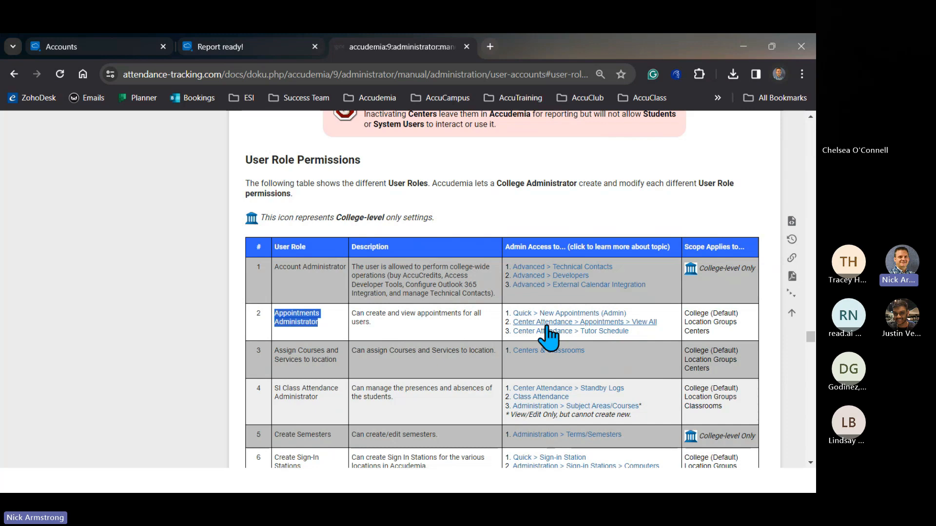
# Mark the Edit Settings role in row 12 and examine the Control Panel areas it gives access to
pyautogui.scroll(-4, 549, 336)
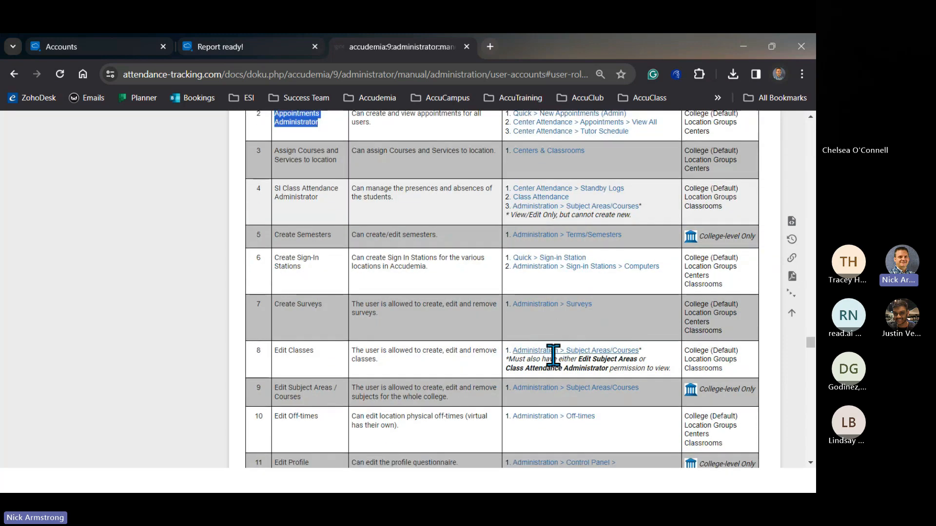
pyautogui.scroll(-5, 553, 356)
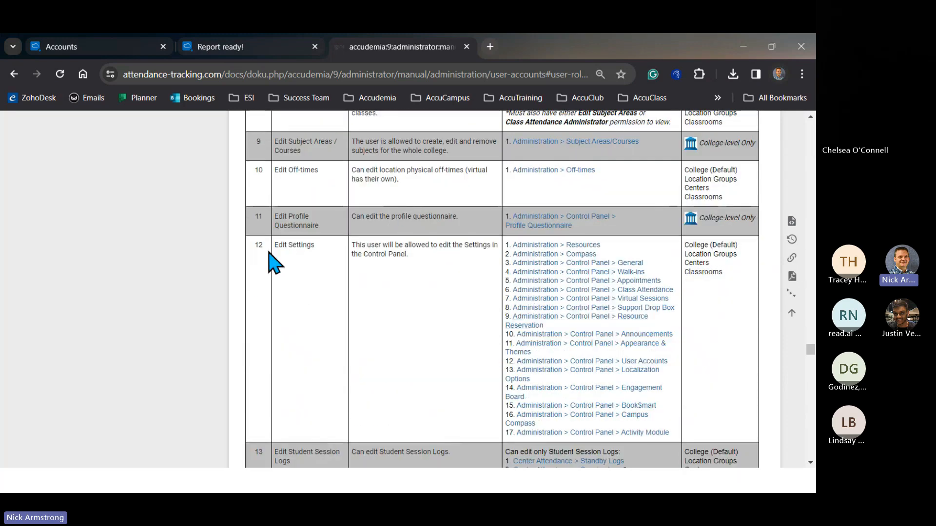
pyautogui.moveTo(271, 246); pyautogui.dragTo(317, 250)
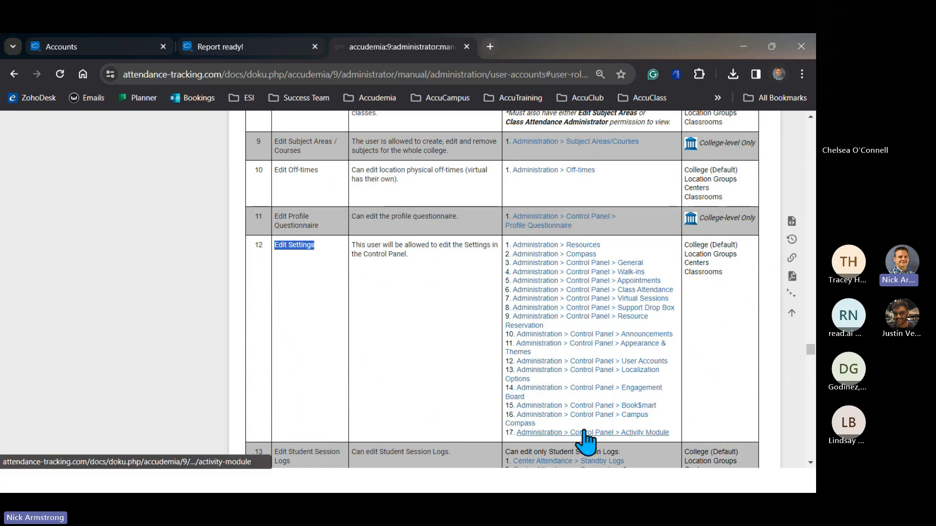
pyautogui.scroll(1, 499, 236)
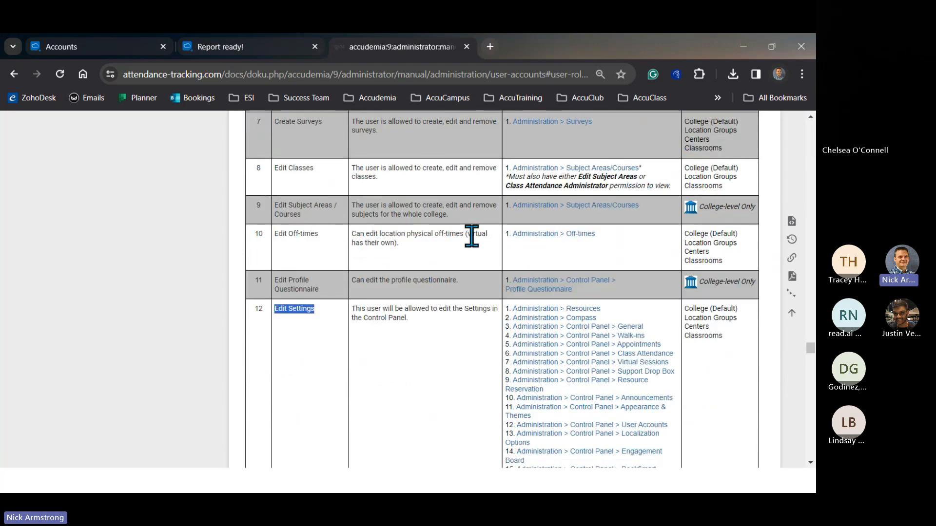
# Examine the Scope Applies to column down to the tutor roles, marking the College-level Only entry of Account Administrator
pyautogui.click(438, 234)
pyautogui.scroll(1, 528, 230)
pyautogui.scroll(-2, 612, 250)
pyautogui.scroll(5, 620, 247)
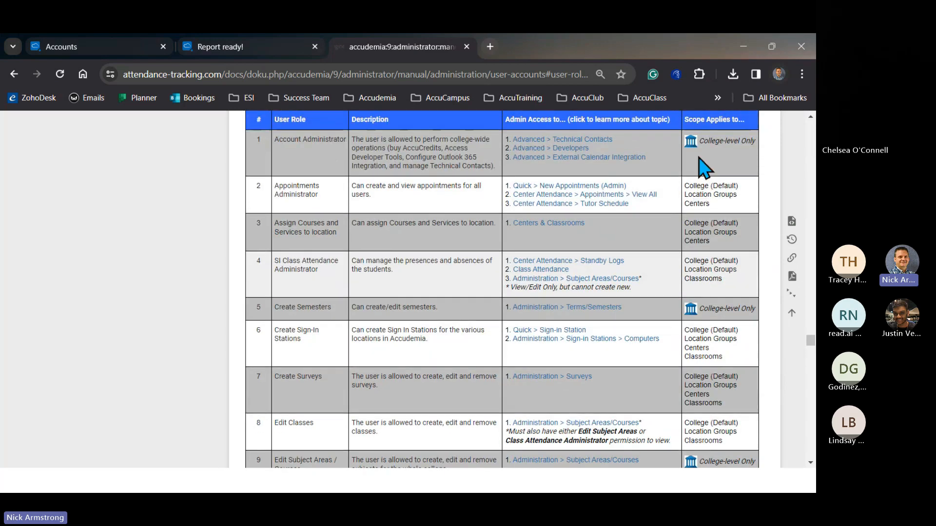
pyautogui.moveTo(705, 140); pyautogui.dragTo(747, 143)
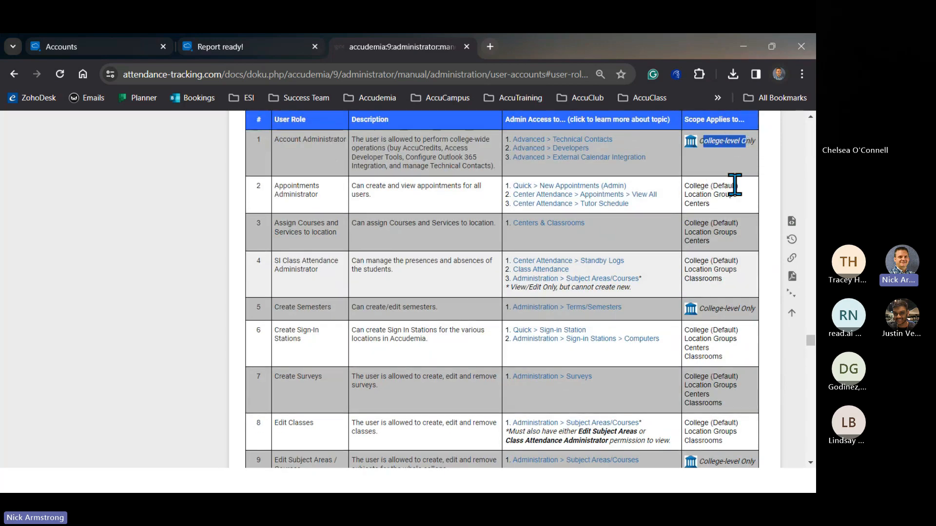
pyautogui.click(699, 195)
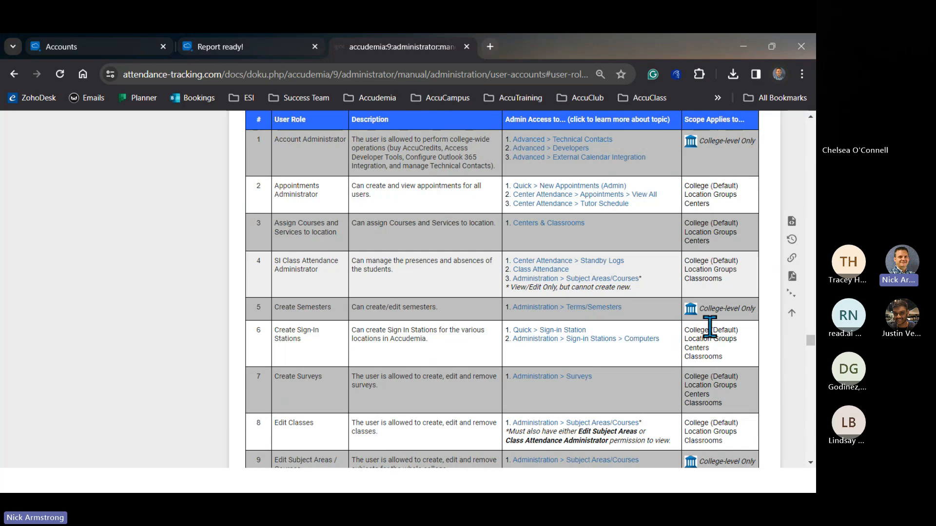
pyautogui.scroll(-6, 715, 358)
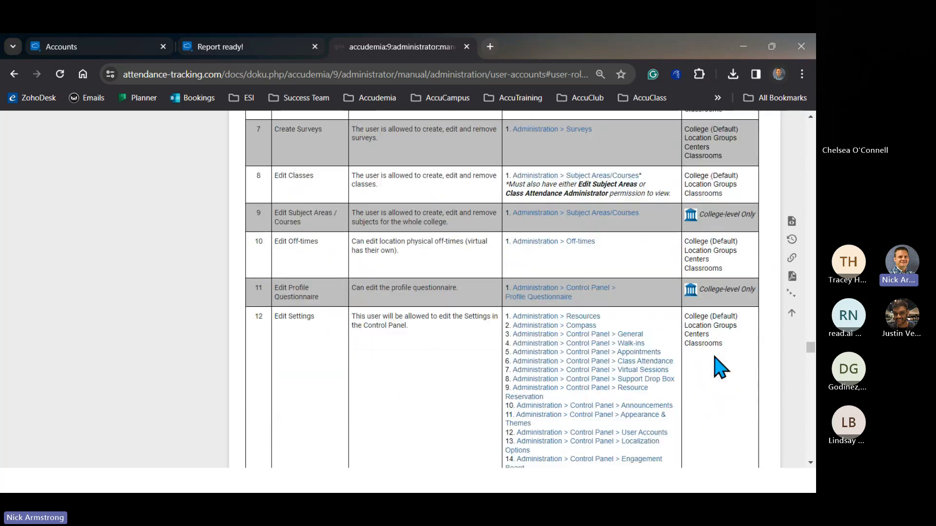
pyautogui.scroll(-4, 716, 361)
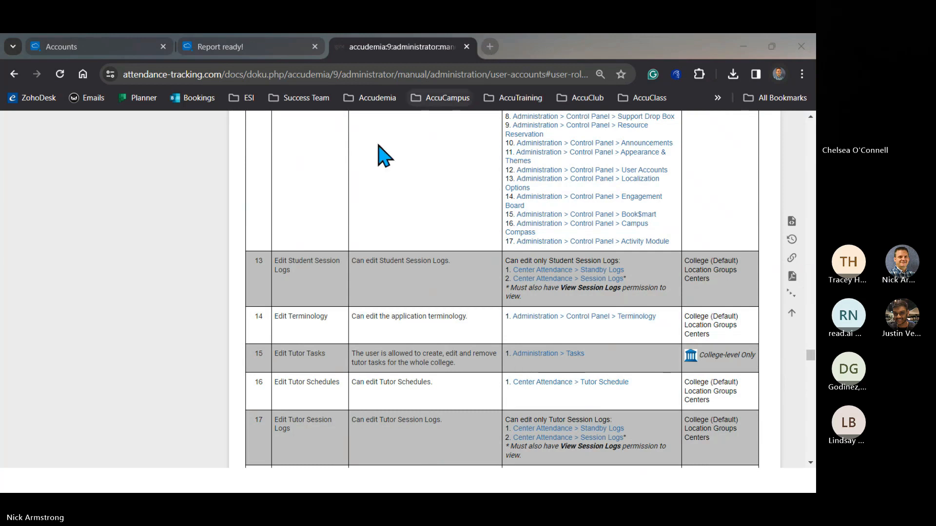
# Return to the finished report page and minimize the browser to get back to the presentation slides
pyautogui.click(560, 41)
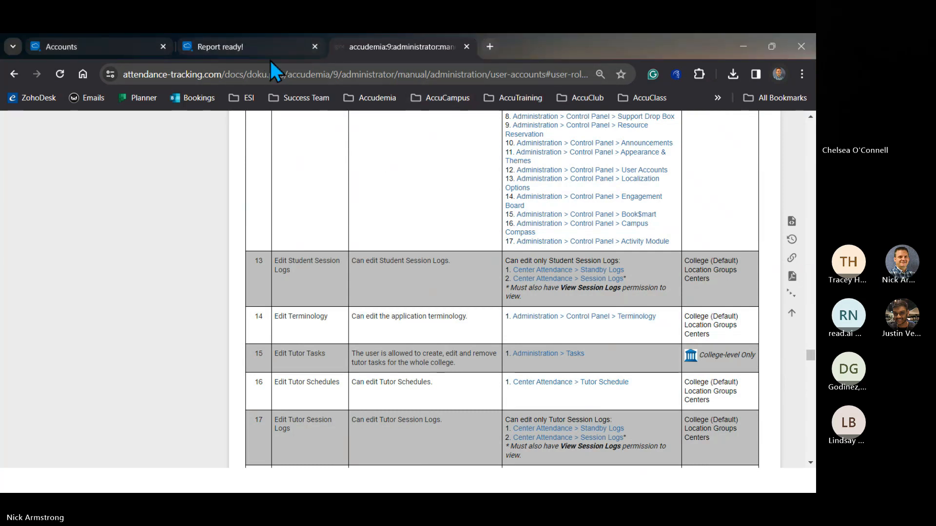
pyautogui.click(200, 49)
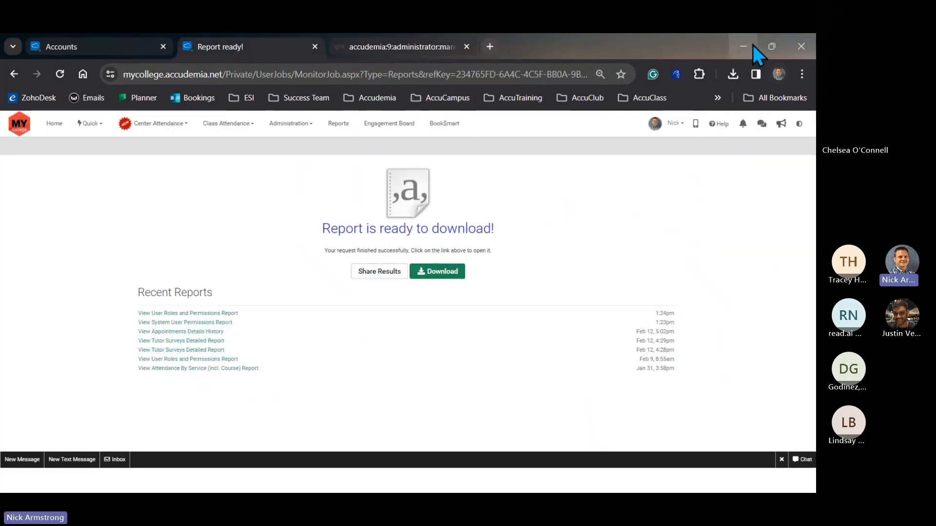
pyautogui.click(752, 44)
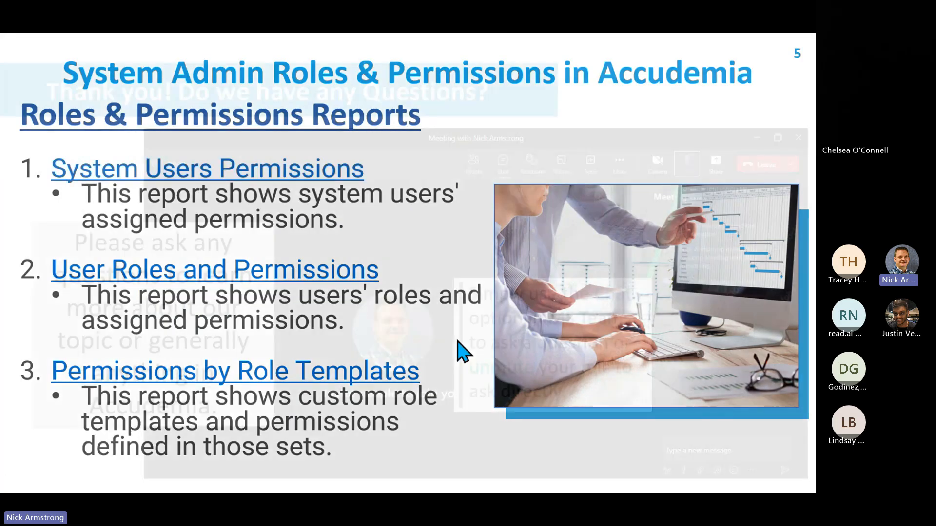